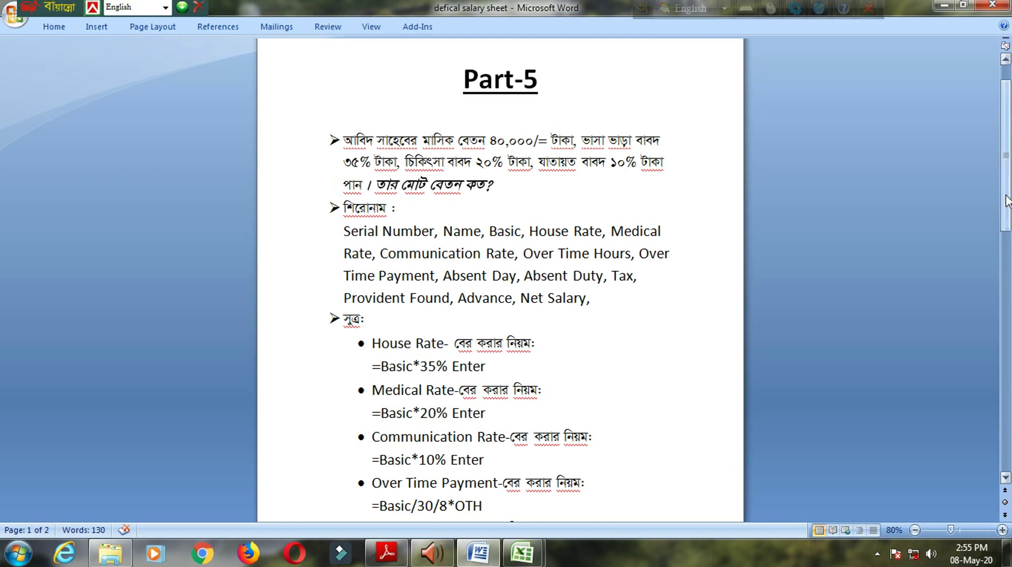
- Scroll the Word document down to the House Rate through Tax formulas
drag(1007, 202, 1009, 290)
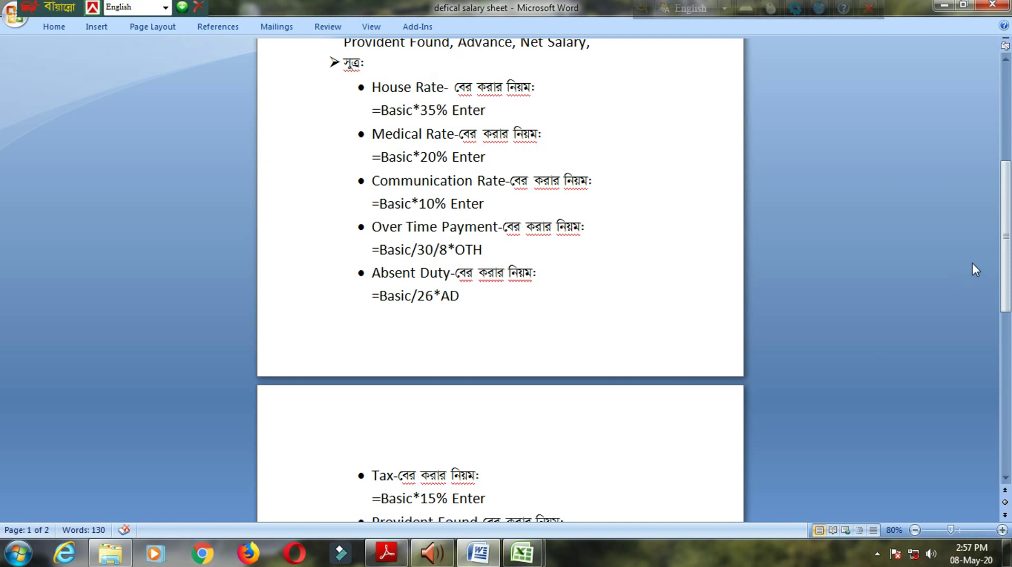
- Scroll further down the Word document to the Net Salary formula
drag(1003, 267, 983, 324)
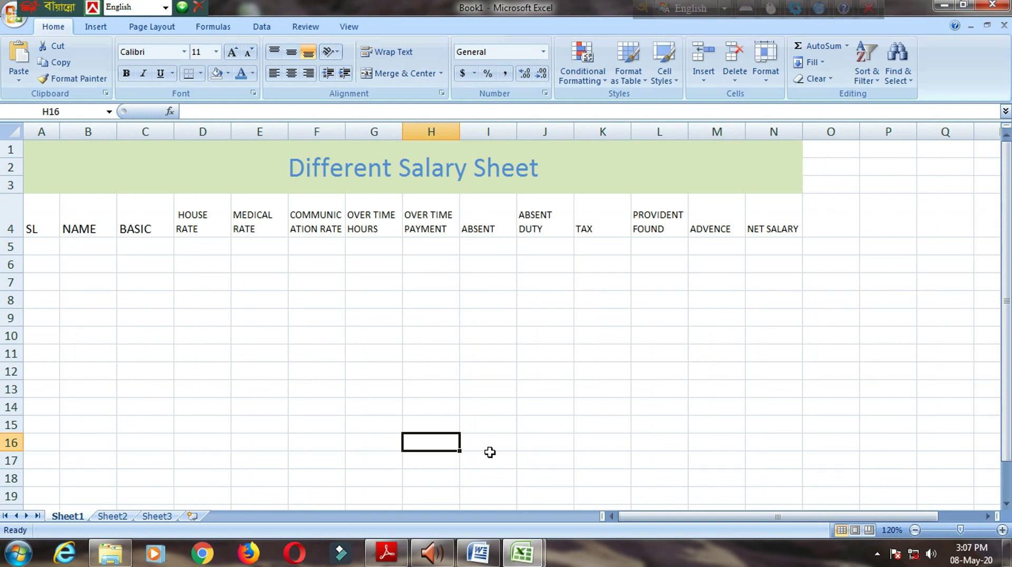
- Fill the SL column A5:A10 with the series 1 to 6
click(43, 253)
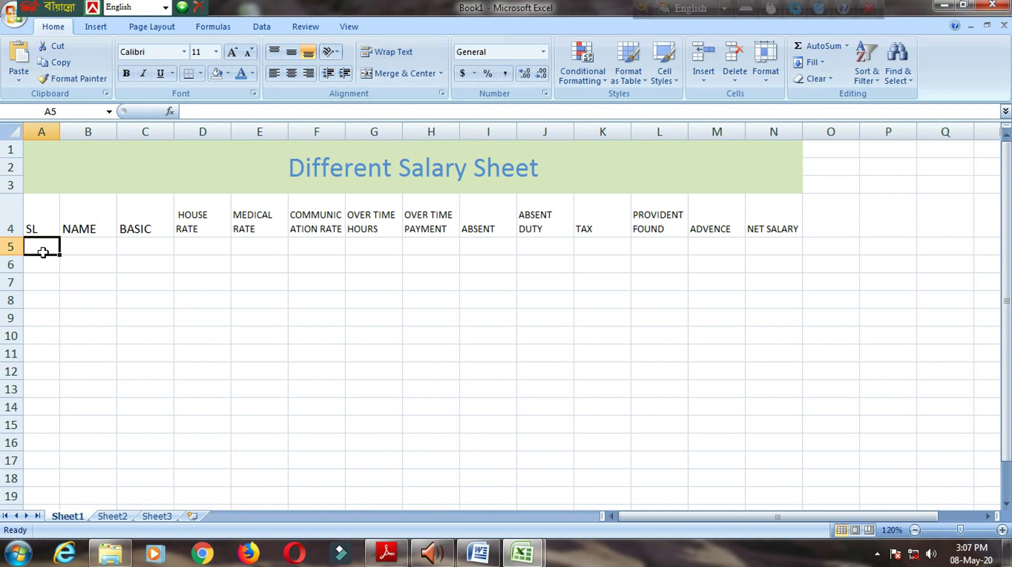
text(1)
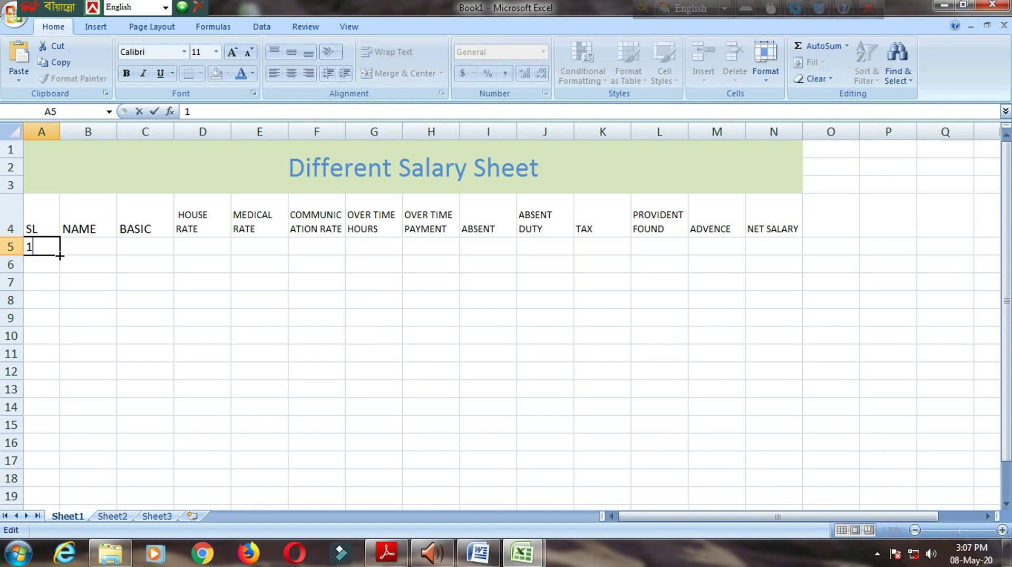
drag(60, 256, 66, 348)
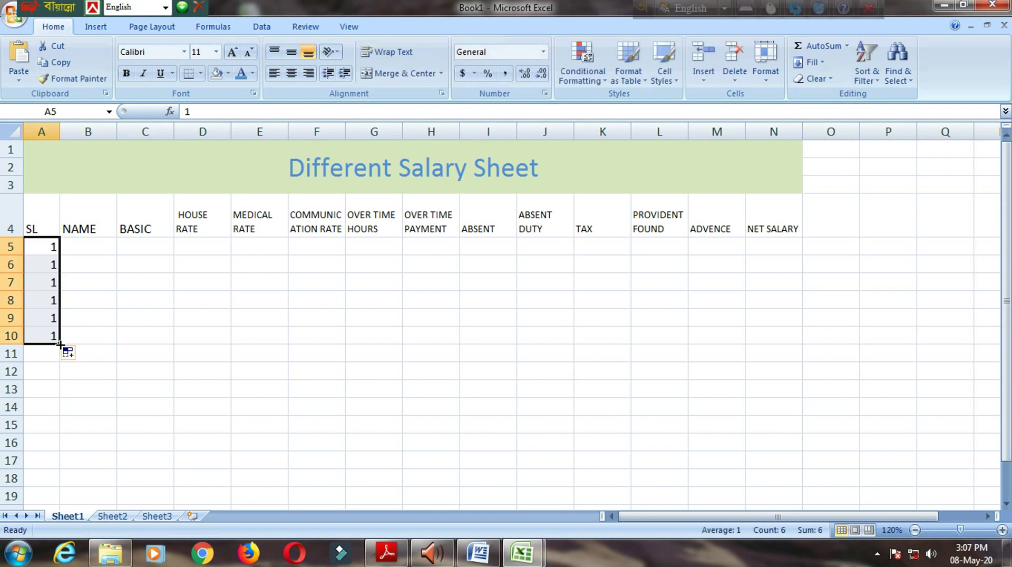
click(79, 355)
click(84, 386)
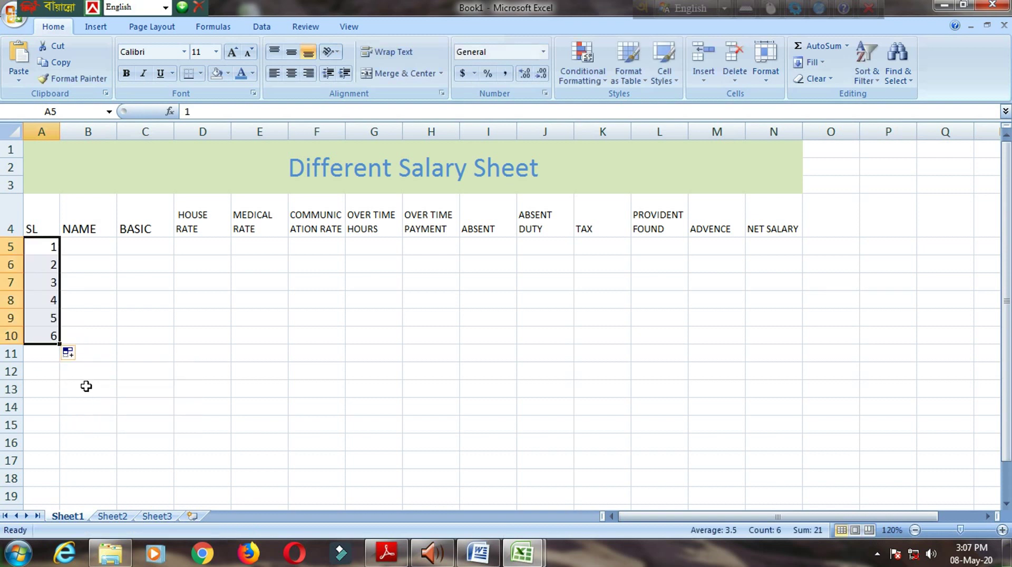
click(124, 329)
- Select B5 and zoom the sheet view to 140%
click(88, 248)
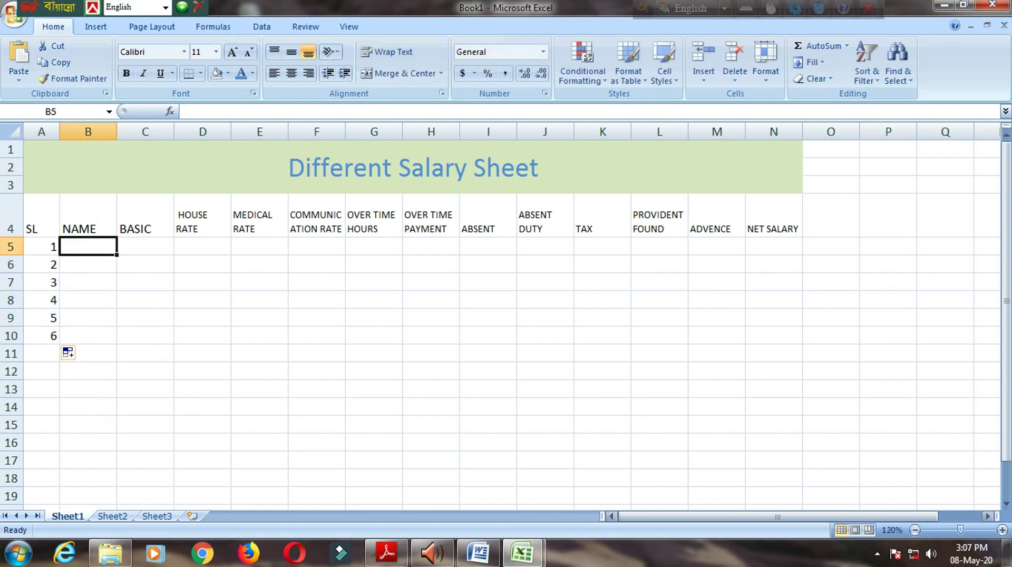
click(1002, 530)
click(1002, 529)
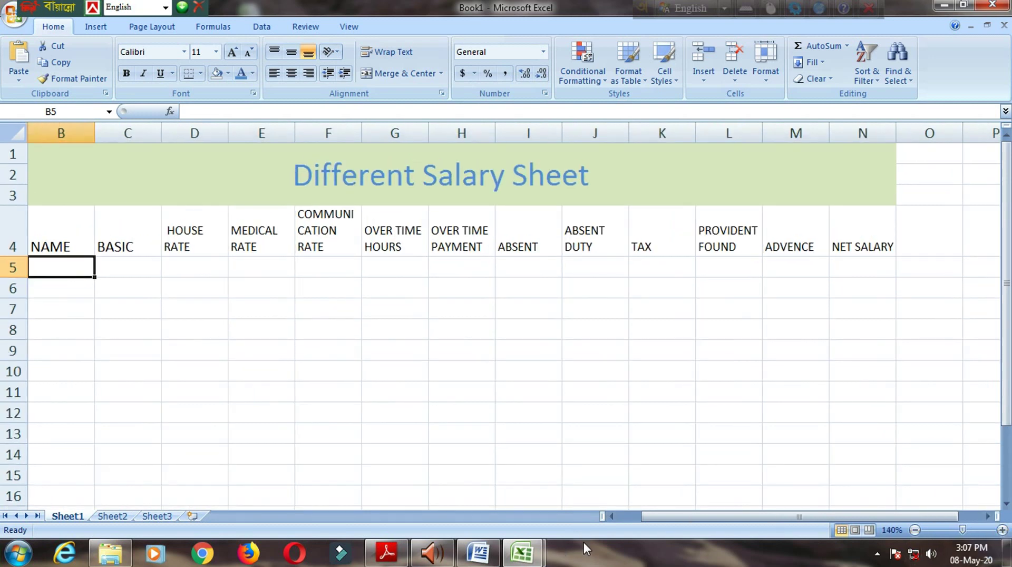
drag(739, 521, 653, 522)
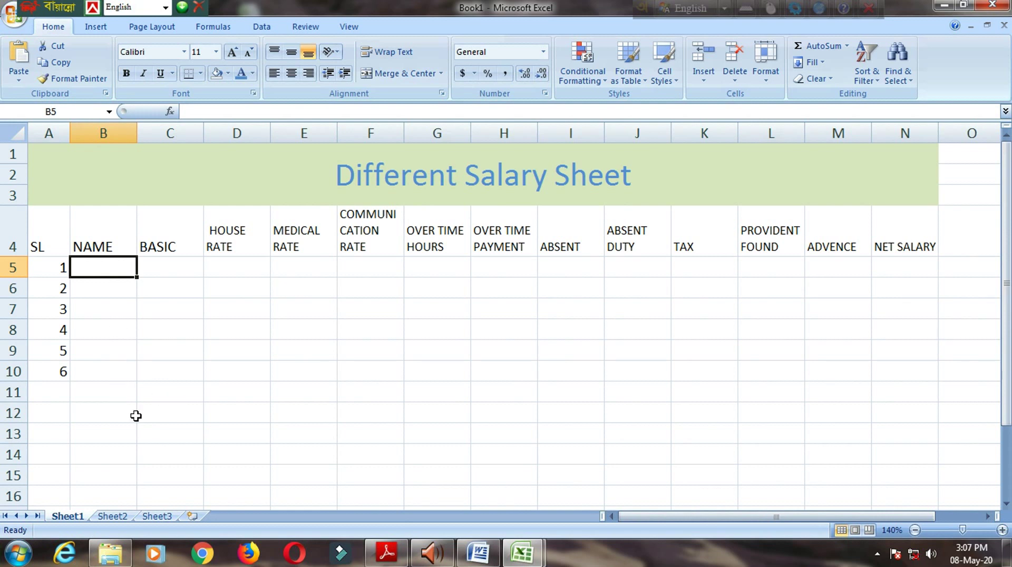
- Enter the first employee's name in B5 and a basic salary of 40000 in C5
text(TANVIR)
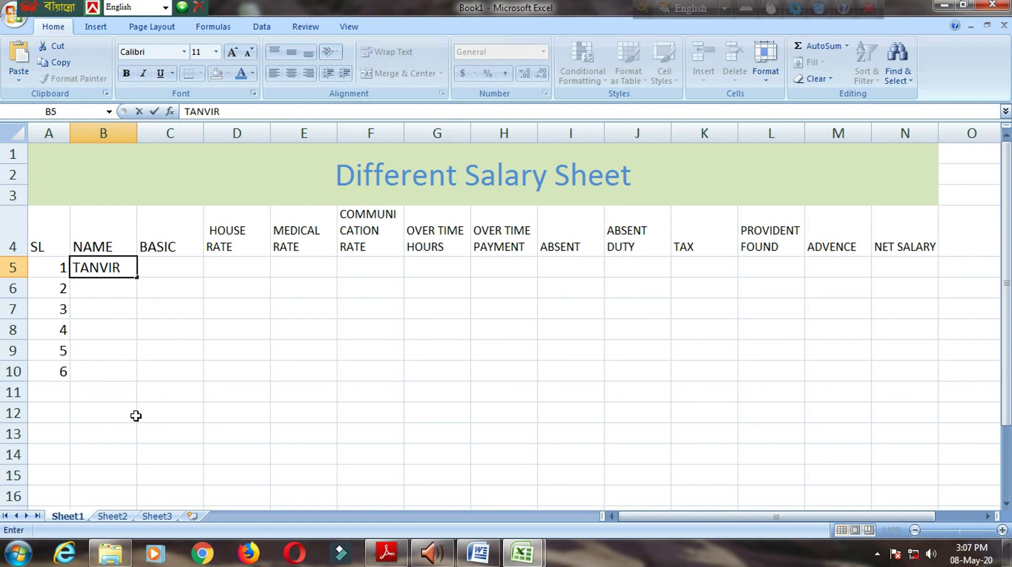
key(Tab)
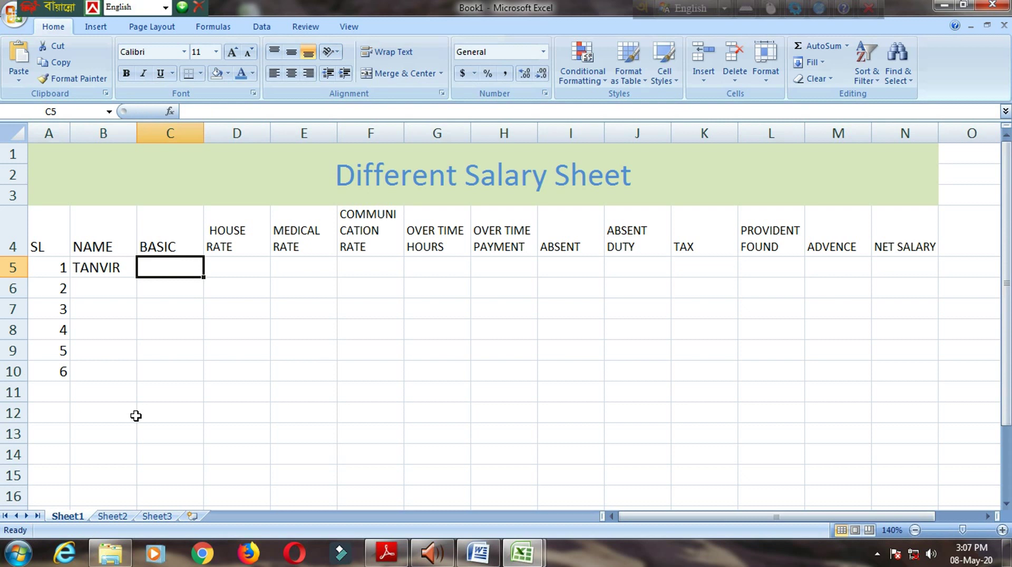
click(122, 273)
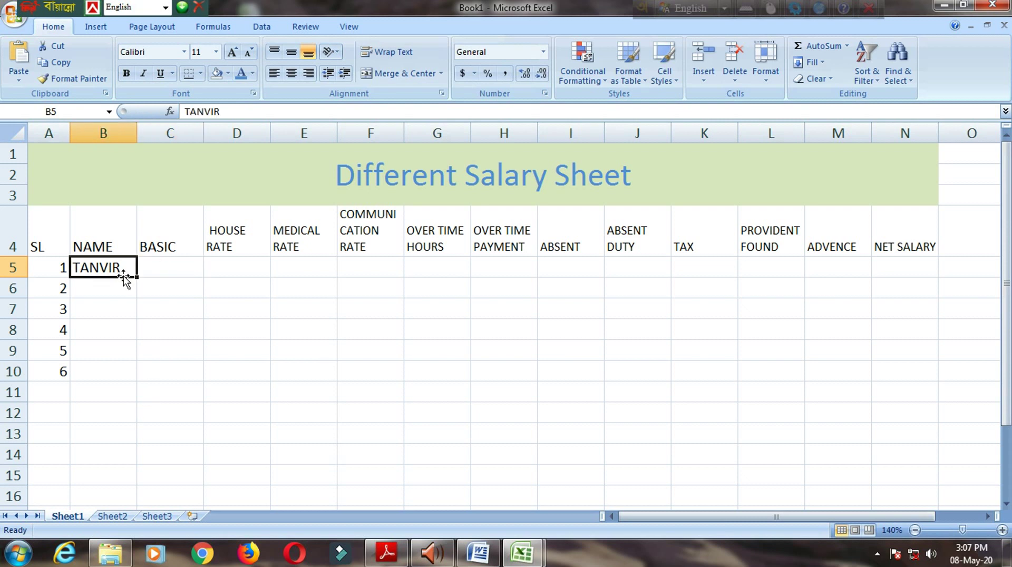
key(BackSpace)
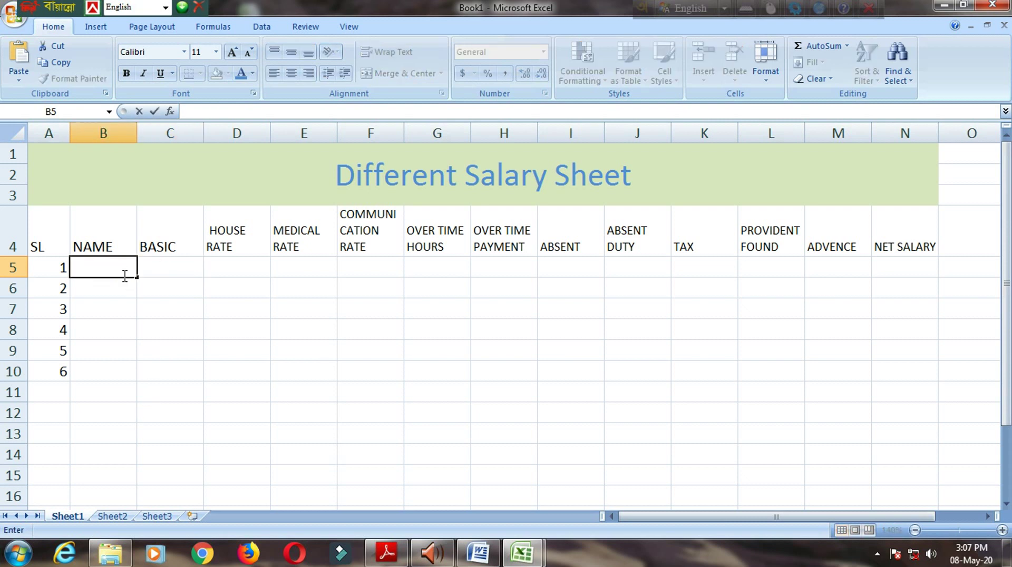
text(AB)
text(ID)
key(Tab)
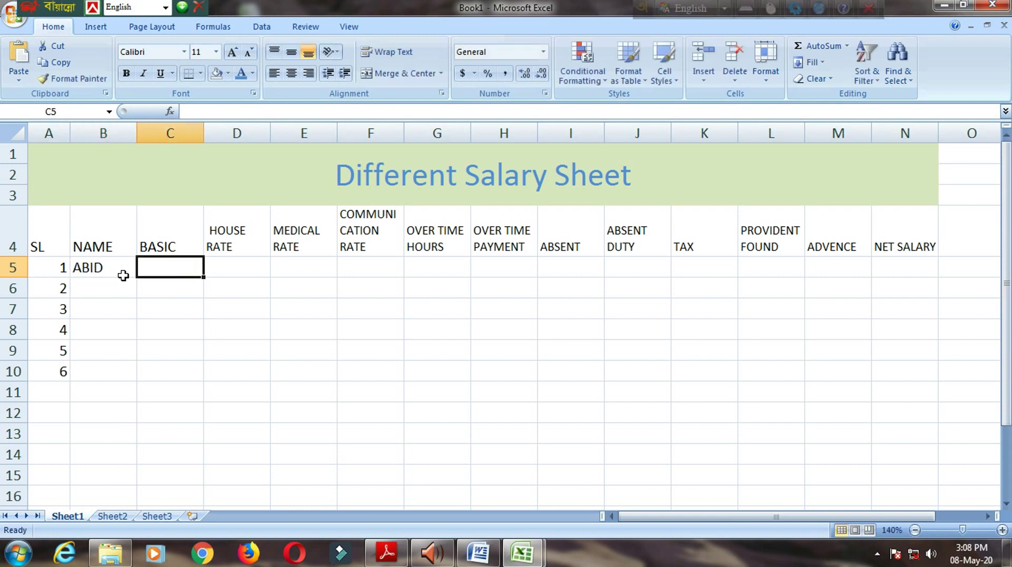
text(40)
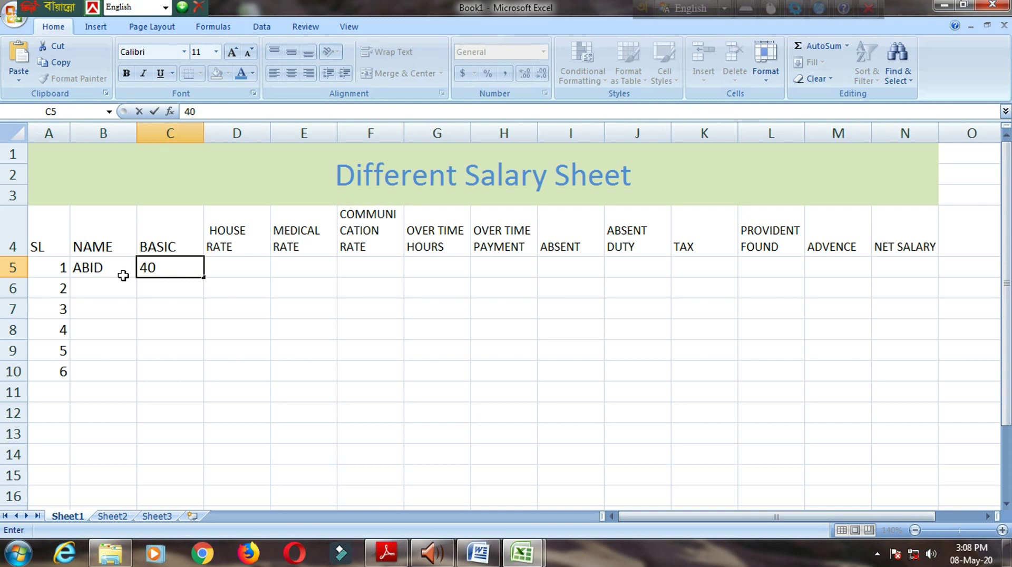
text(000)
key(Tab)
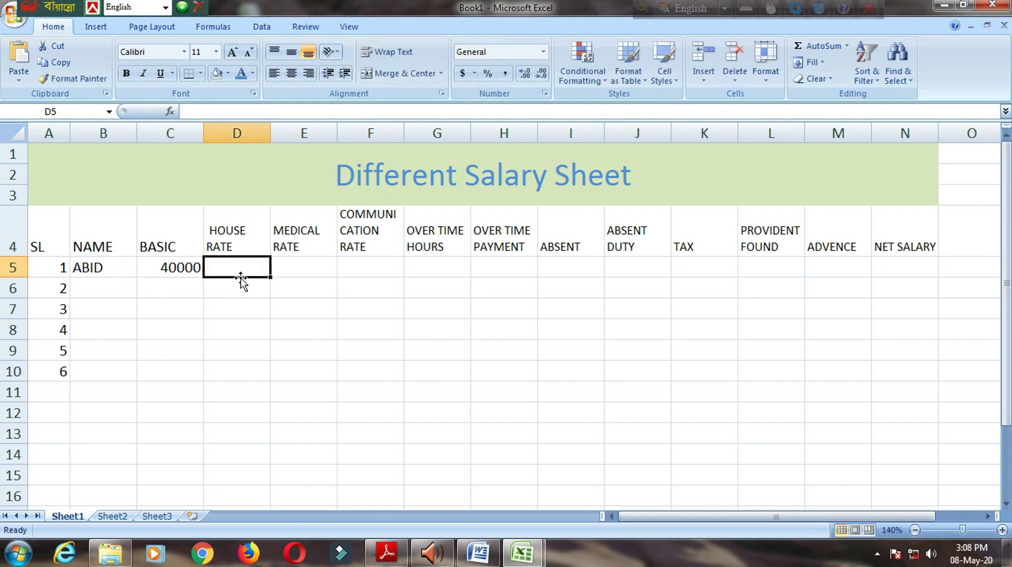
- Set the D5 house rate to =C5*35%, giving 14000
double_click(240, 271)
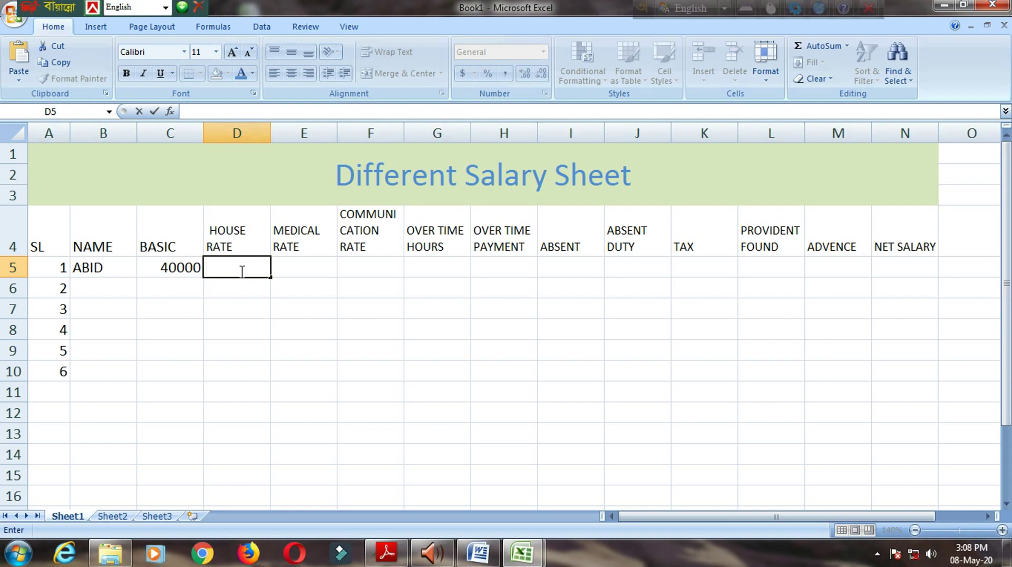
text(=)
click(181, 270)
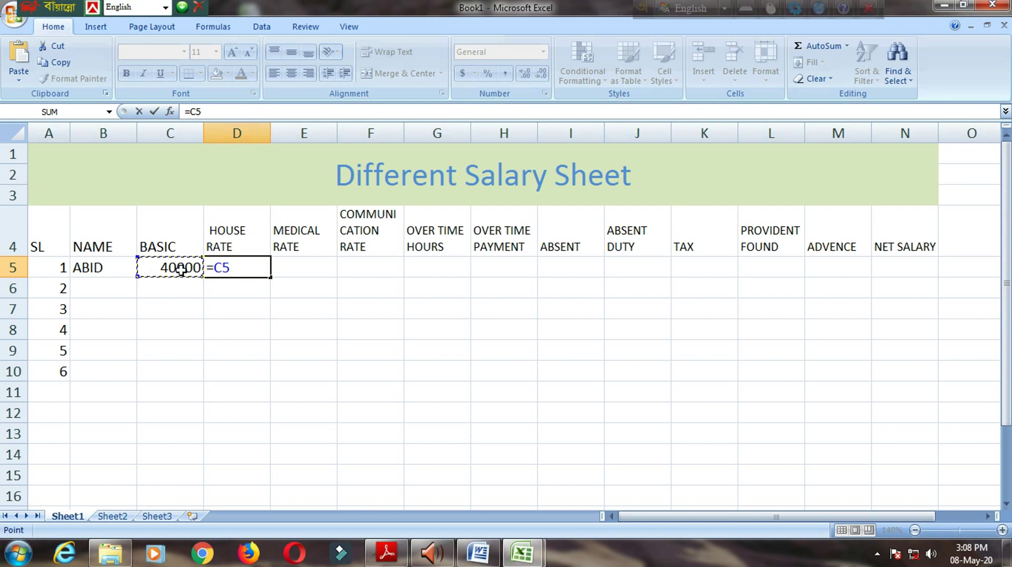
text(*35)
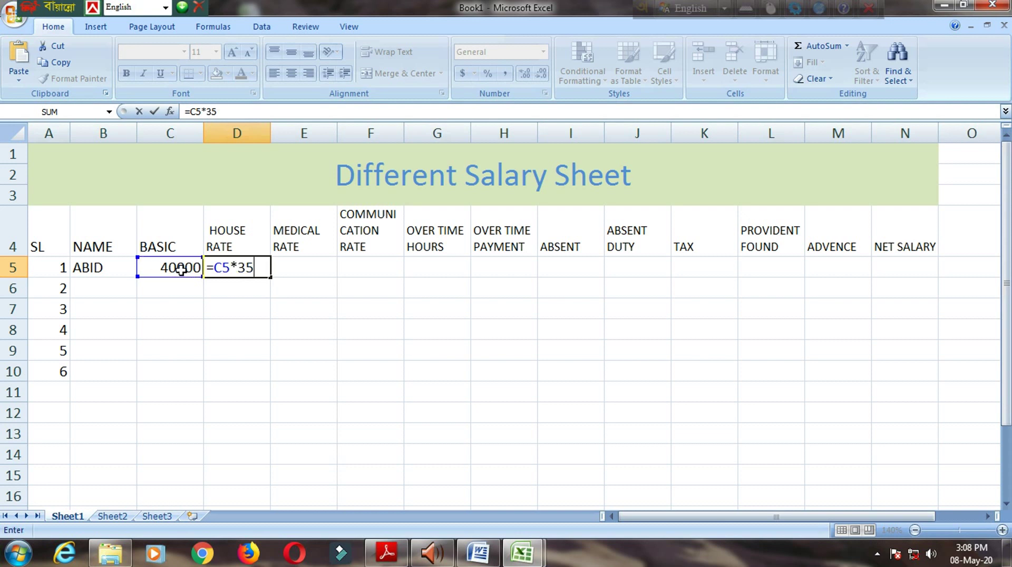
text(%)
key(Return)
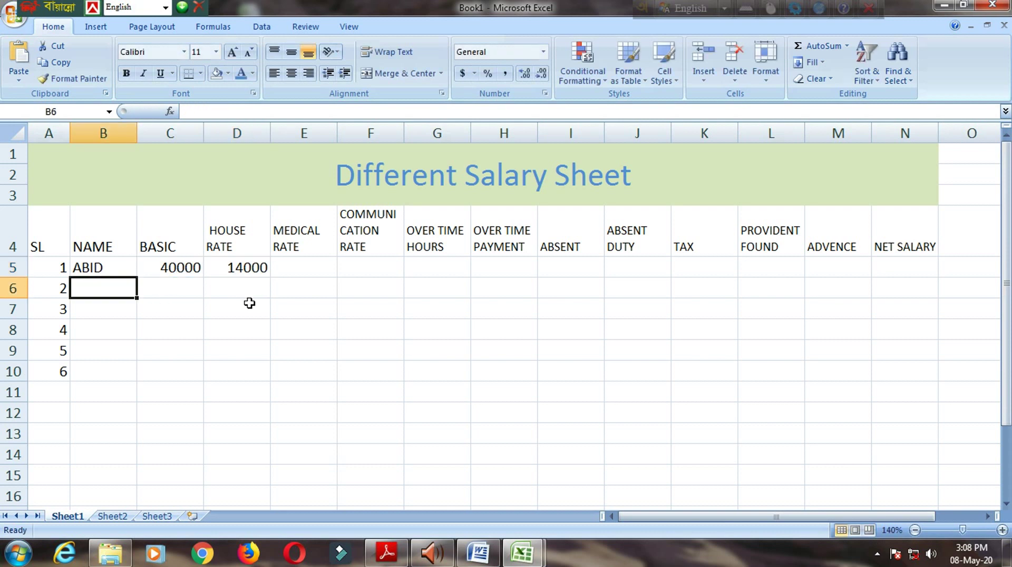
- Set the E5 medical rate to =C5*20%, giving 8000
click(301, 269)
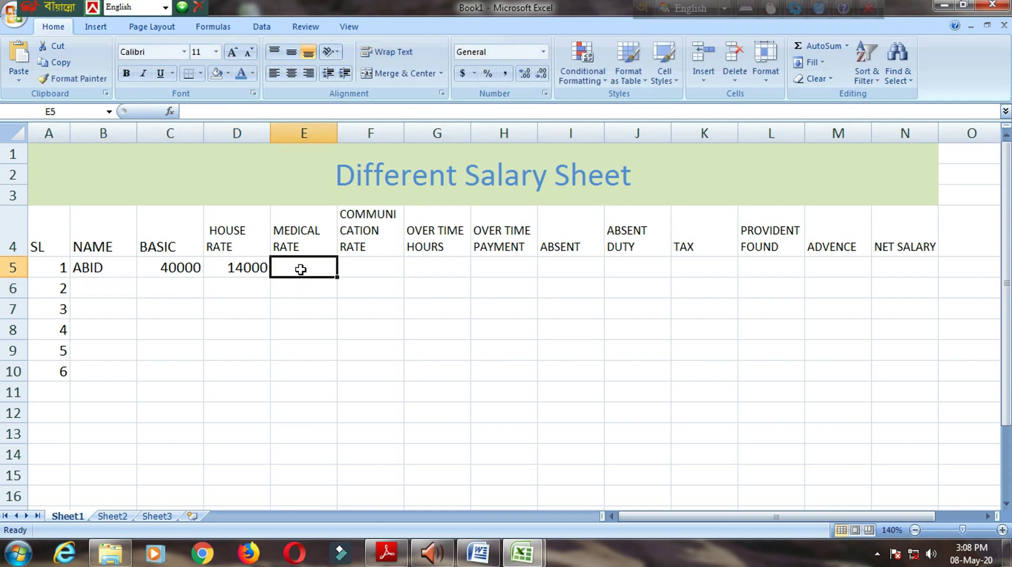
text(=)
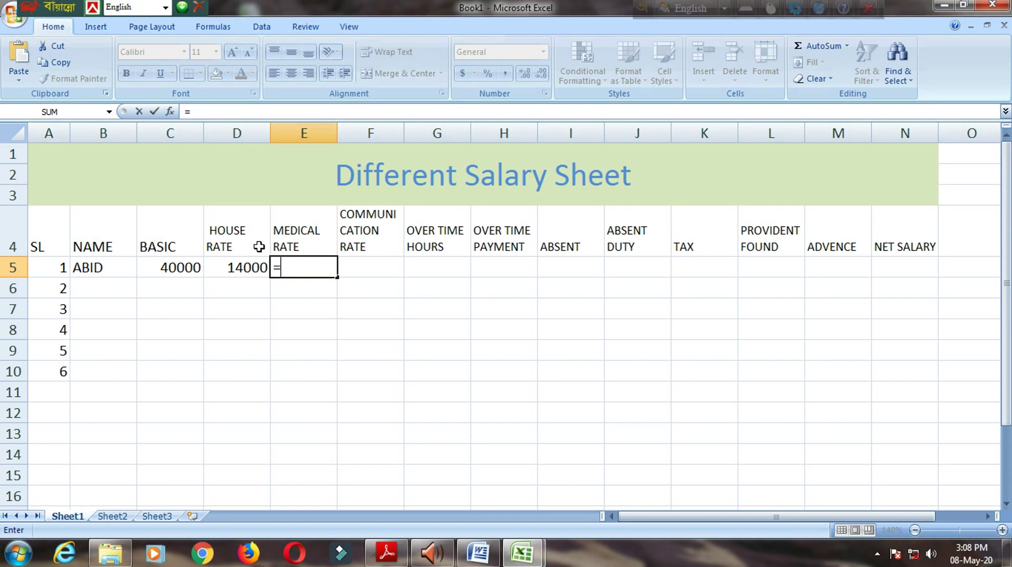
click(187, 267)
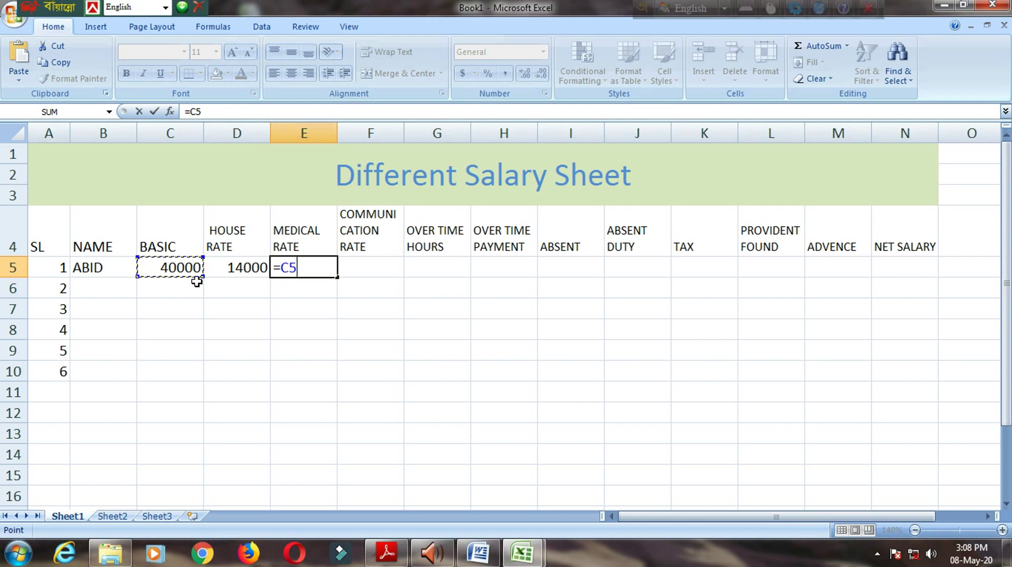
text(*)
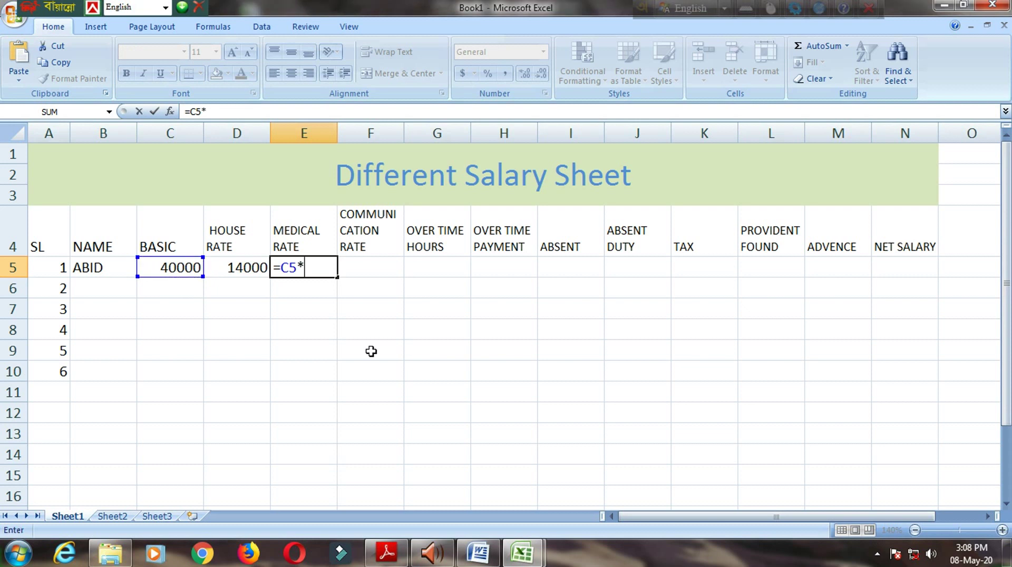
text(20)
text(%)
key(Return)
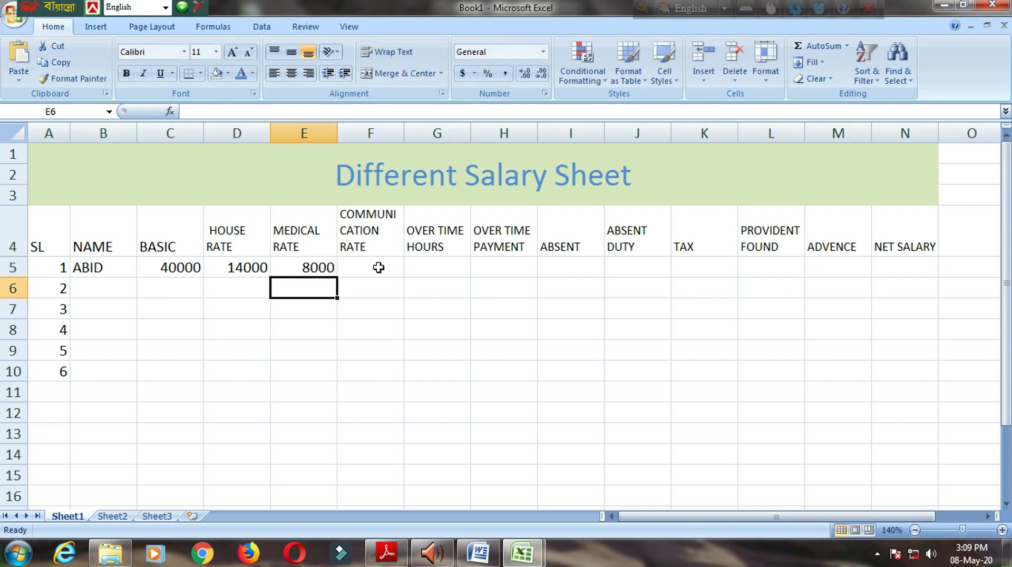
- Enter =C5*10% in F5 for a communication rate of 4000
click(378, 267)
text(=)
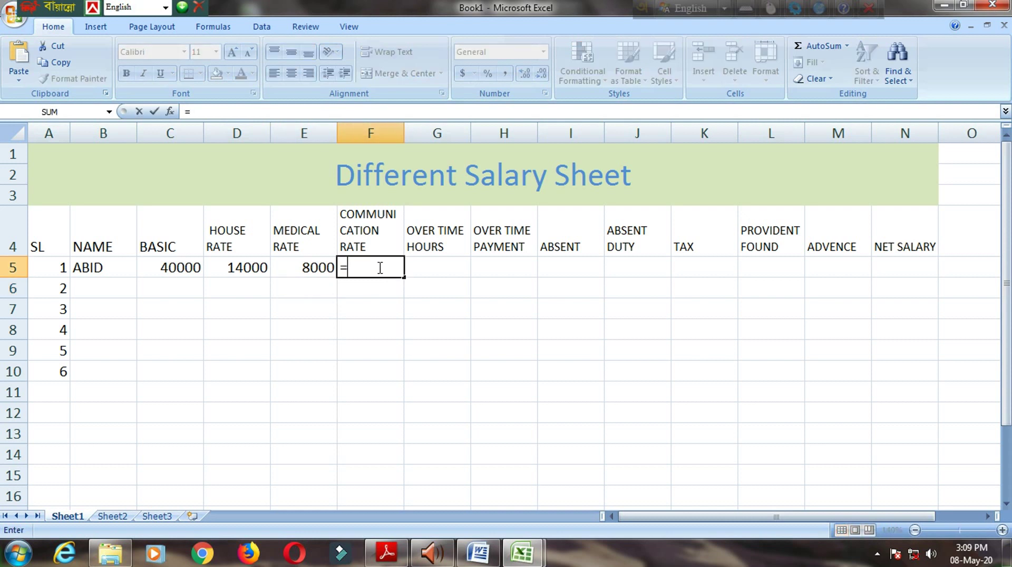
click(179, 266)
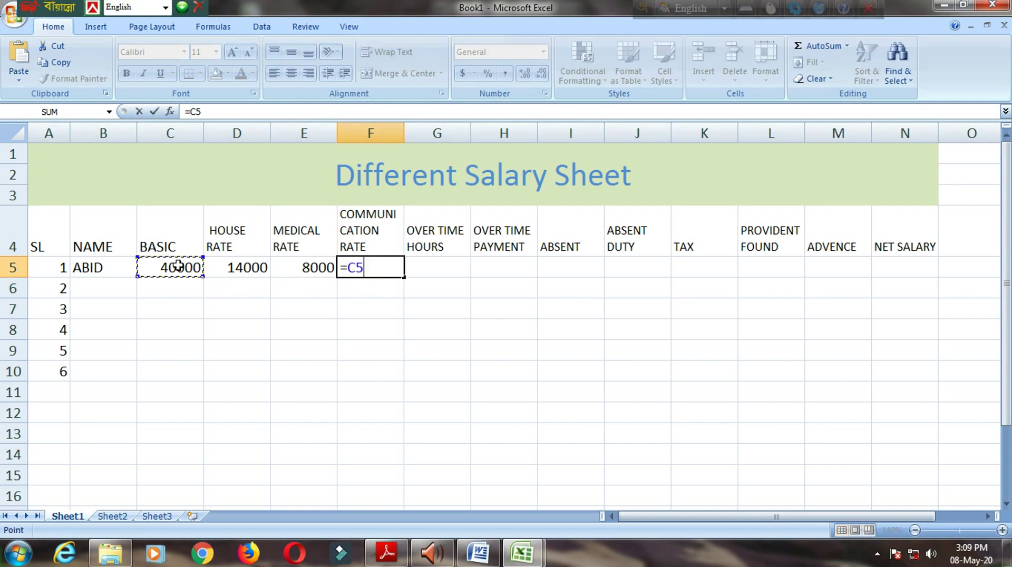
text(*)
text(1)
text(0)
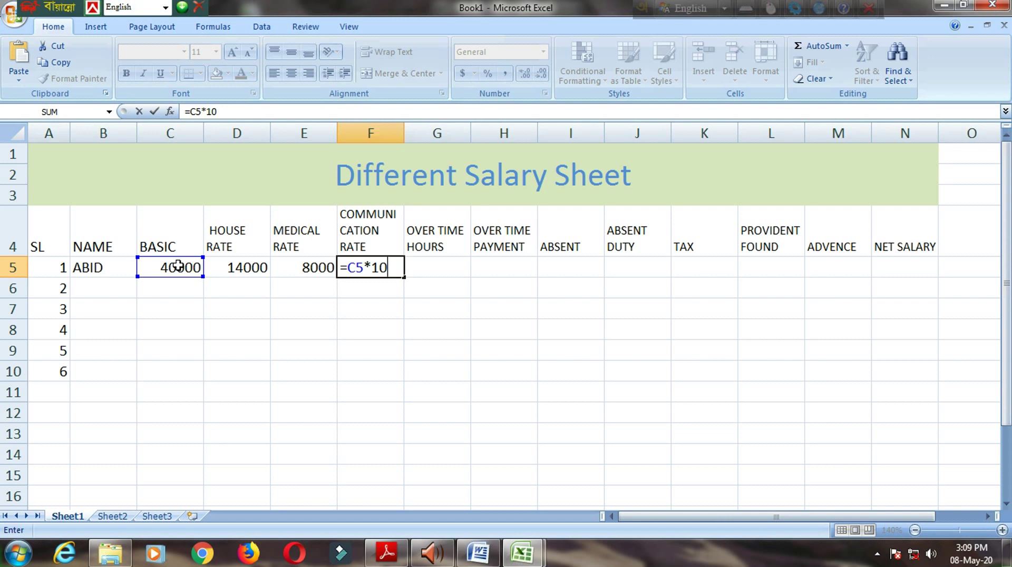
text(%)
key(Return)
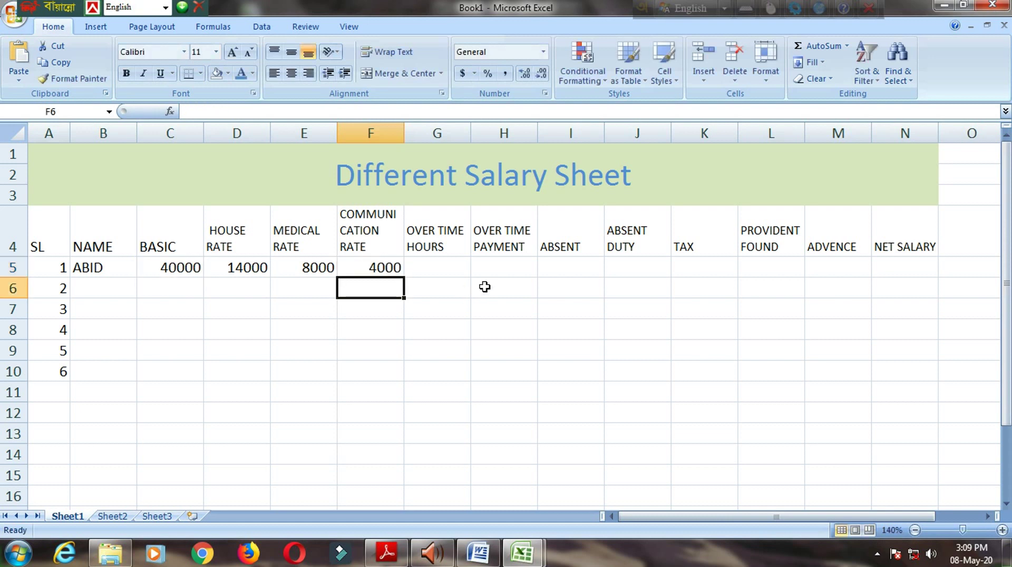
click(450, 271)
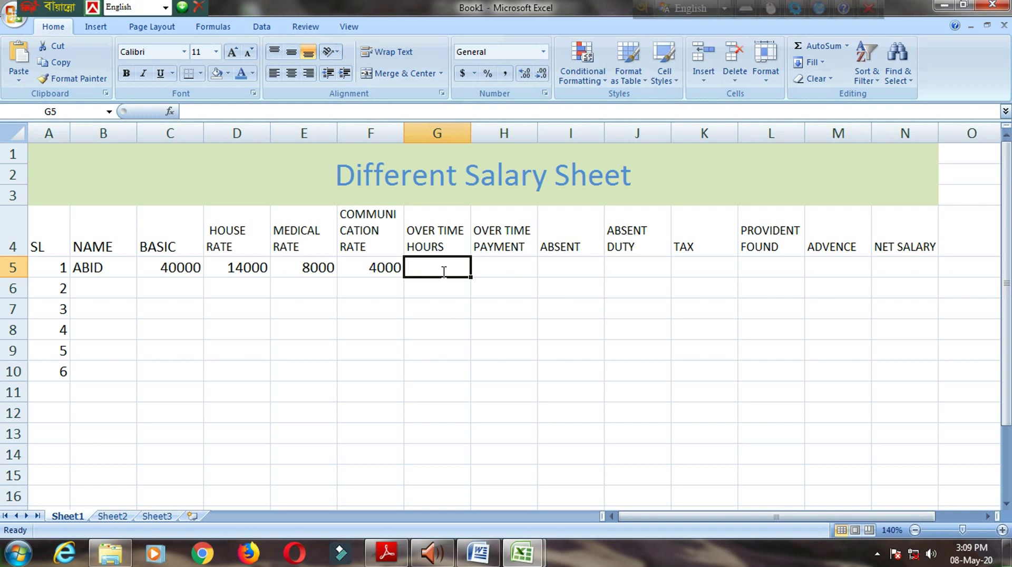
- Enter 35 overtime hours in G5 and =C5/30/8*G5 in H5, giving 5833.33
text(35)
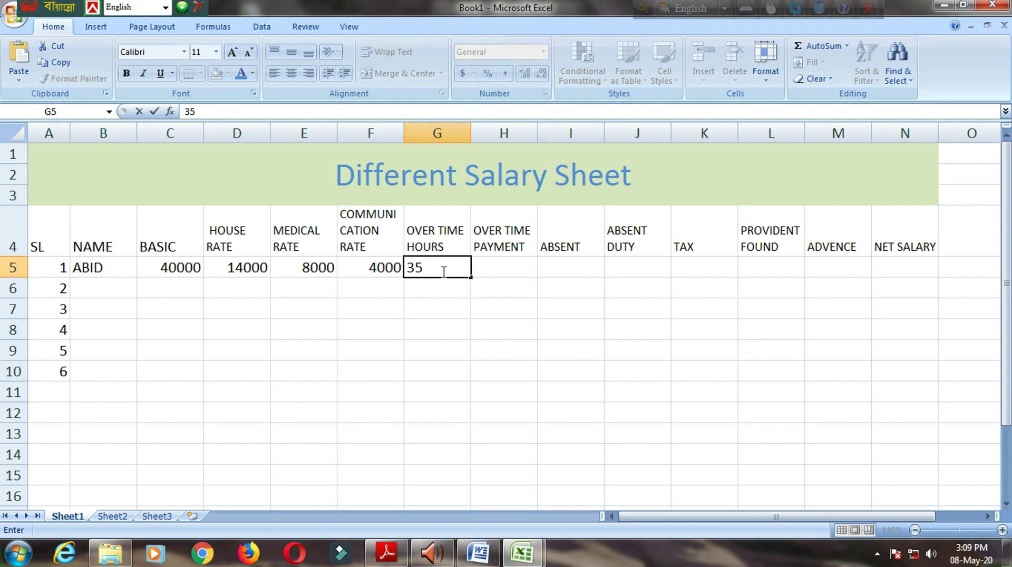
key(Tab)
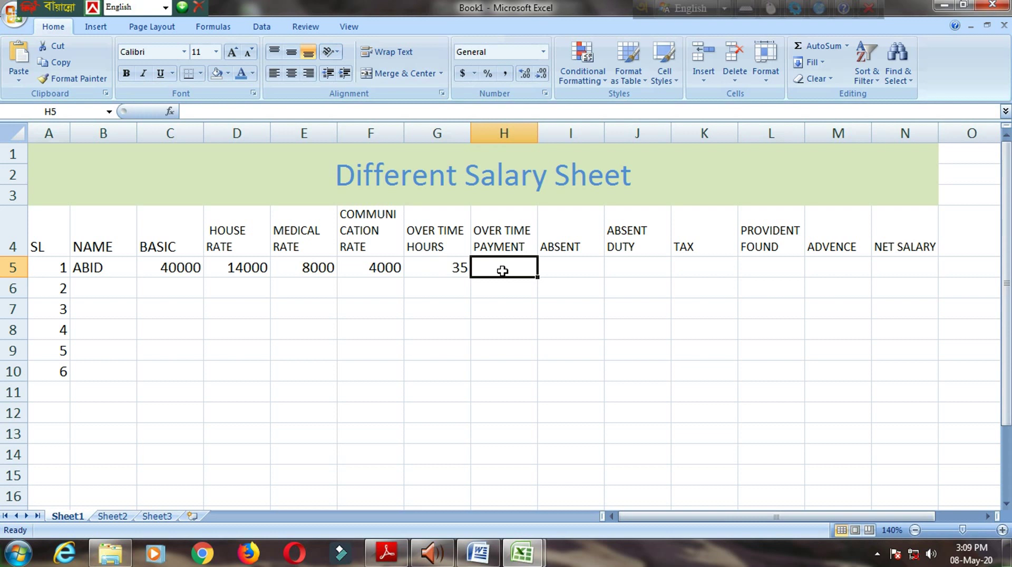
text(=)
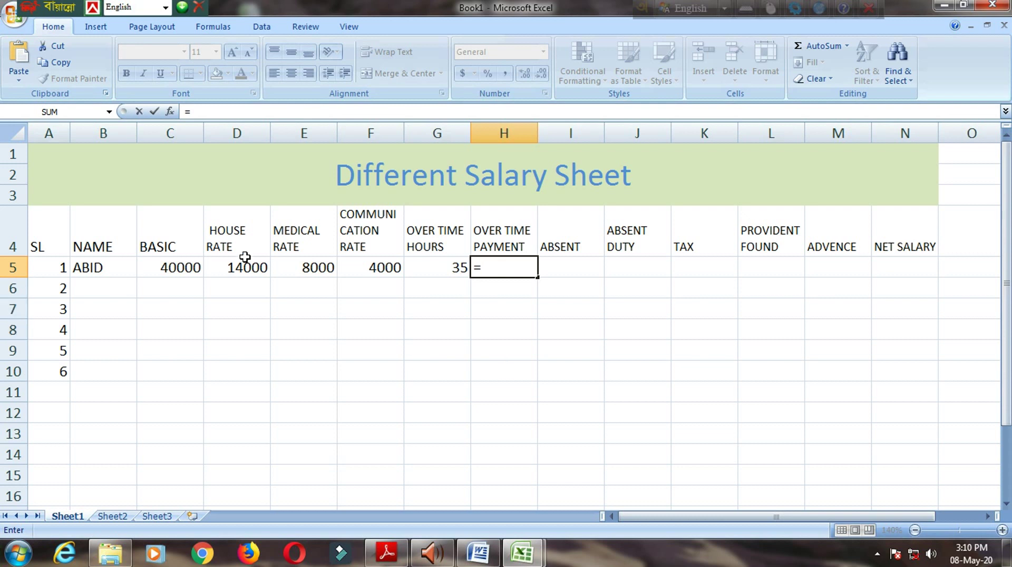
click(178, 269)
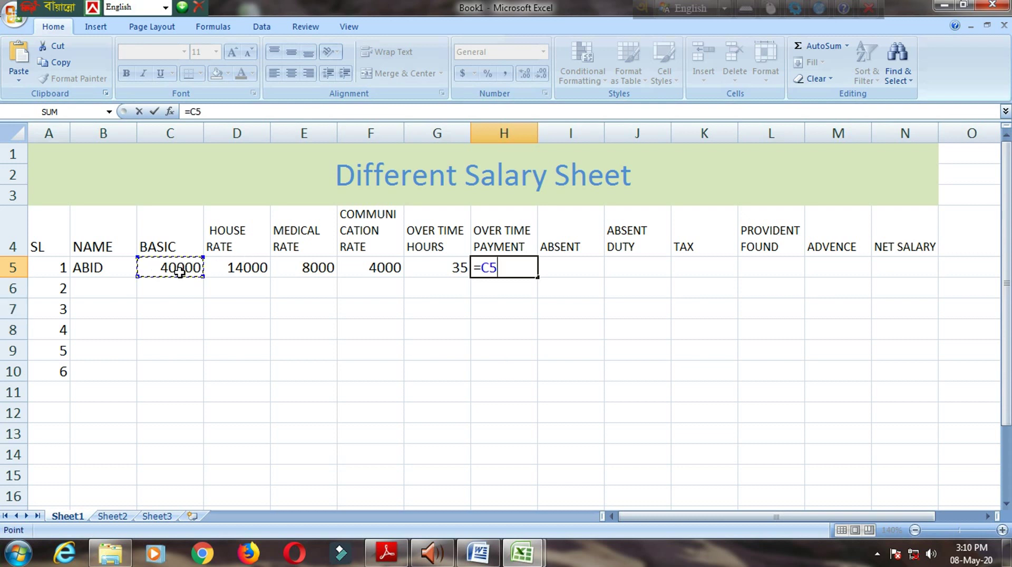
text(/)
text(30)
text(/8)
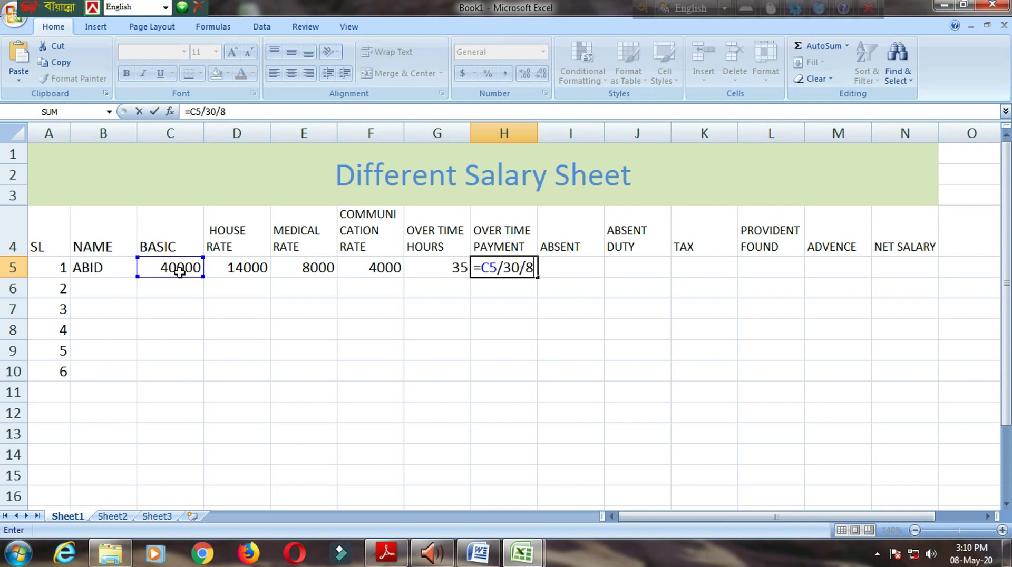
text(*)
click(435, 270)
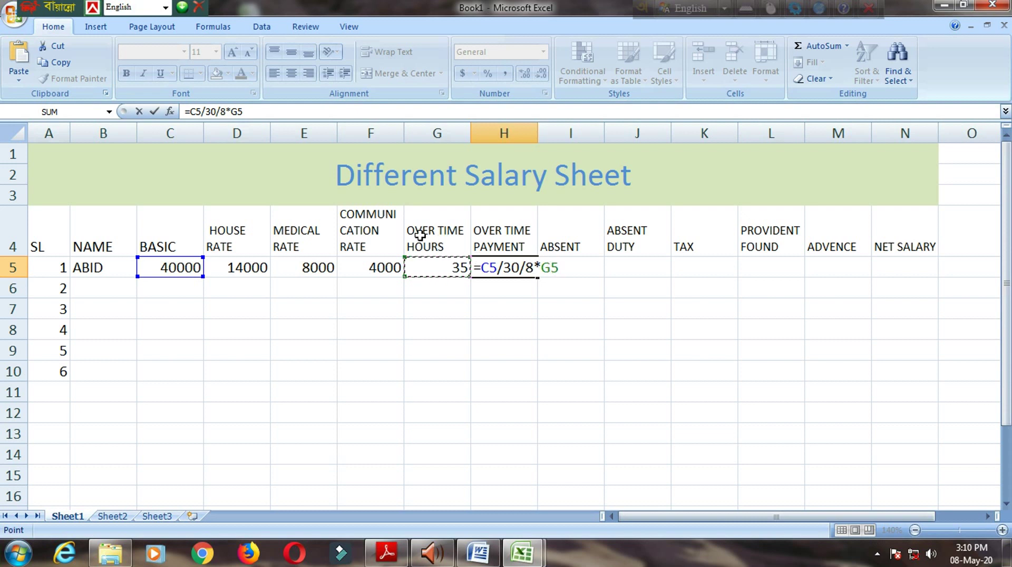
key(Return)
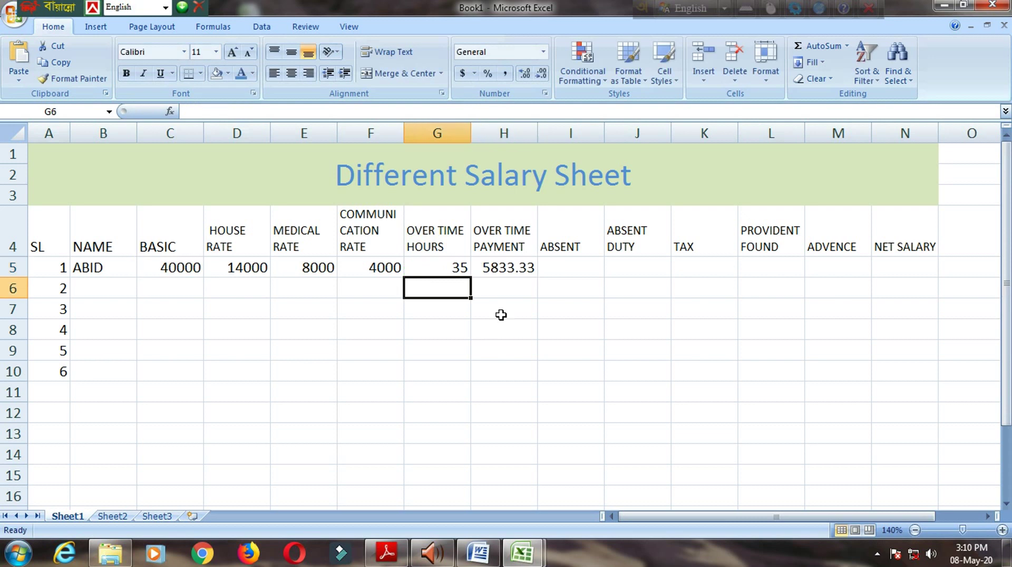
click(557, 269)
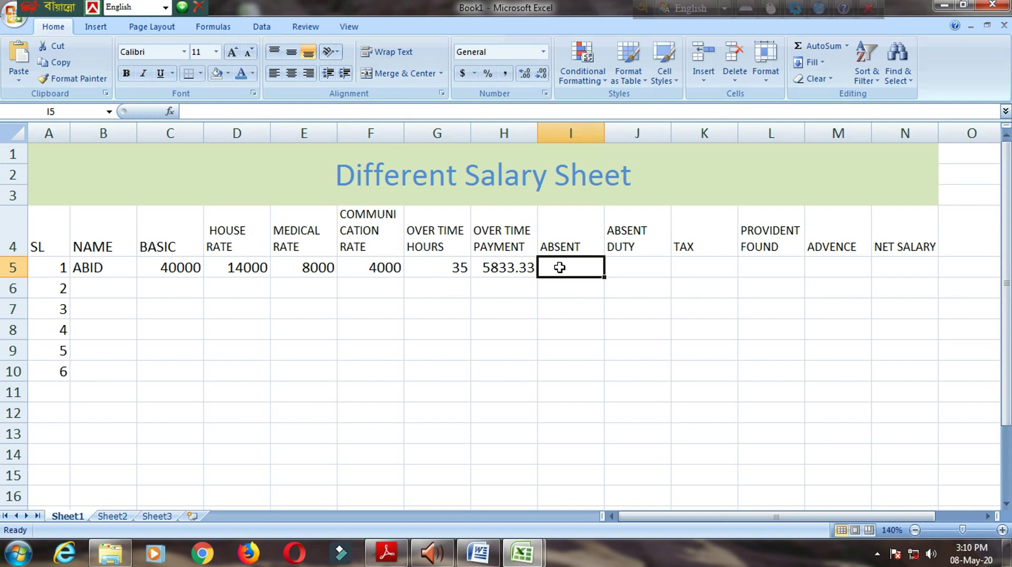
- Enter 4 absent days in I5 and absent duty =C5/26*I5 in J5, giving 6153.85
text(4)
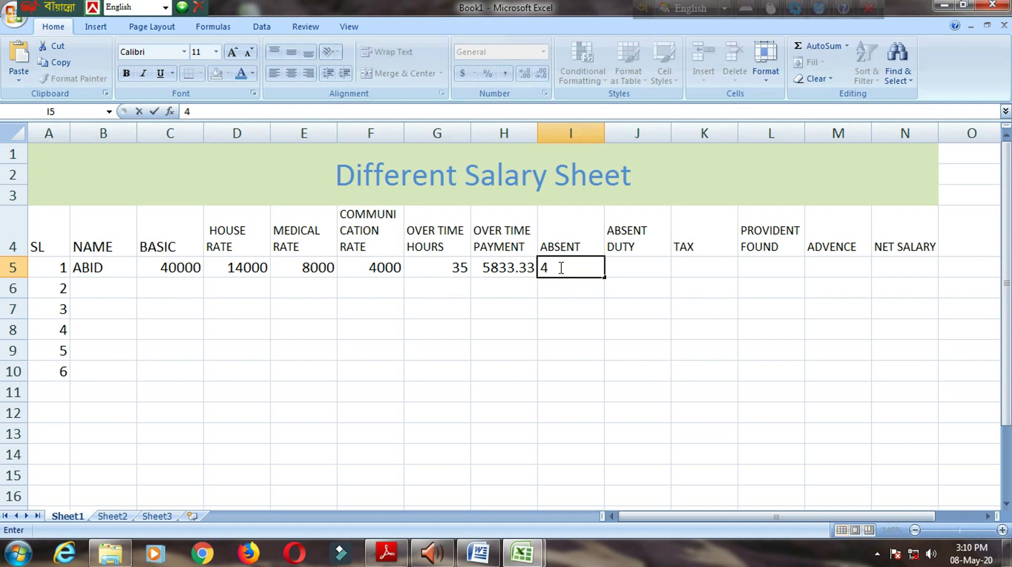
key(Tab)
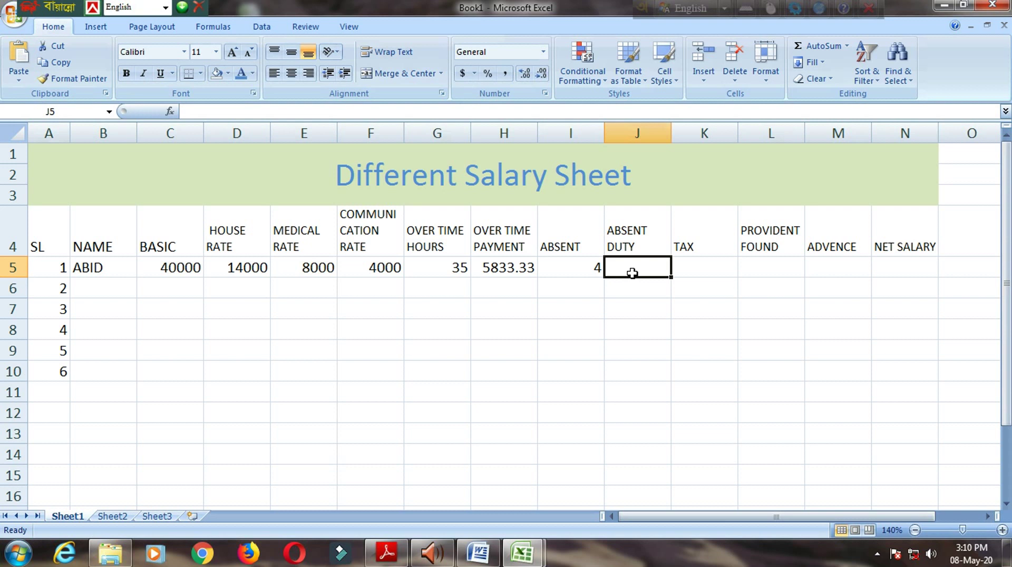
text(=)
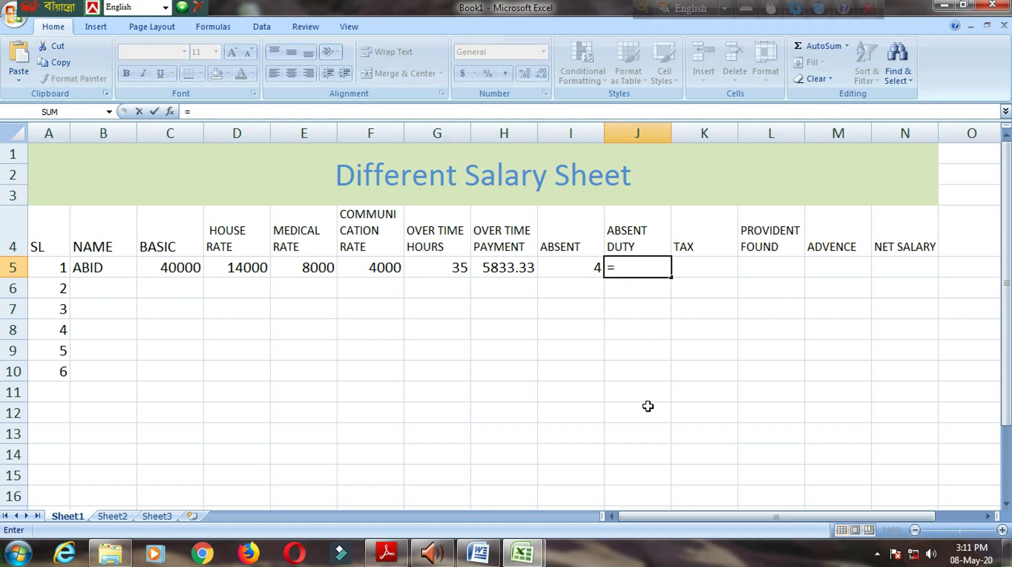
click(186, 272)
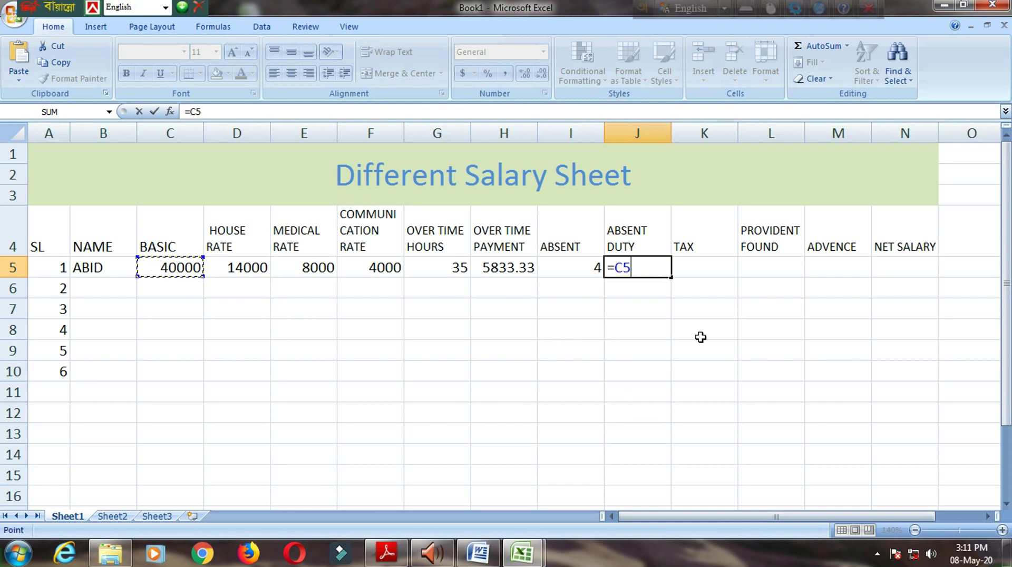
text(/2)
text(6)
key(Return)
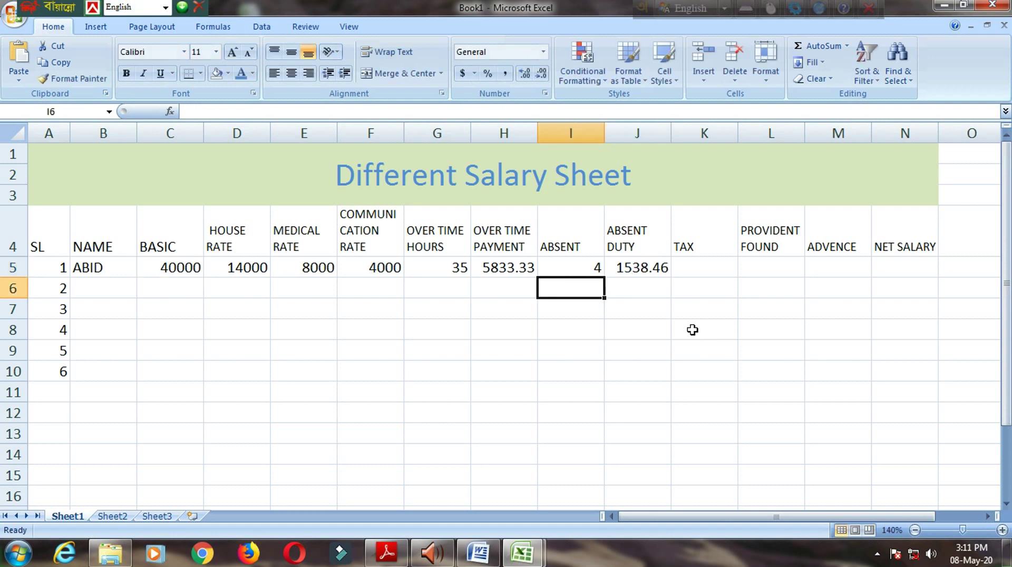
double_click(657, 270)
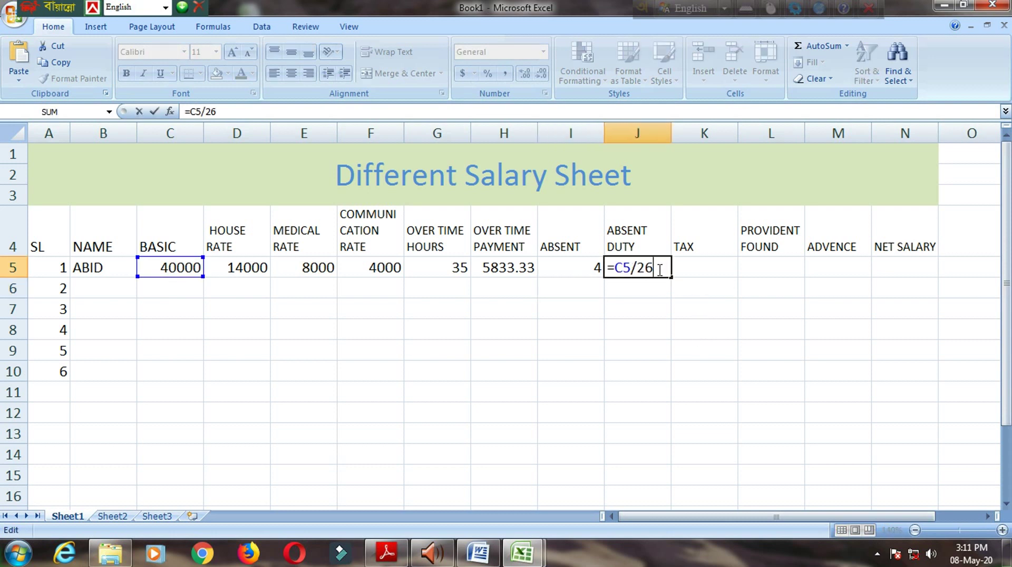
text(*)
click(576, 268)
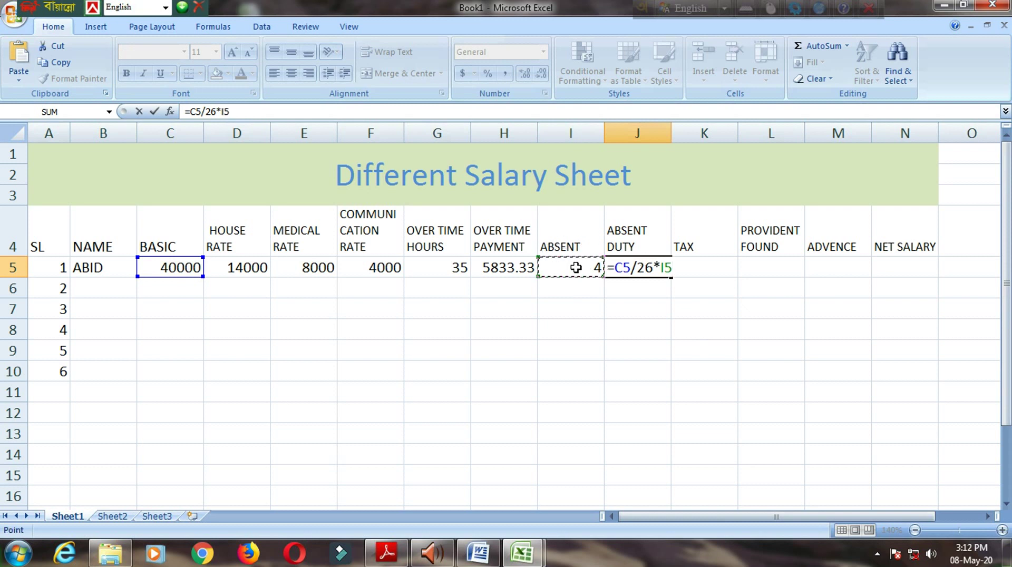
key(Return)
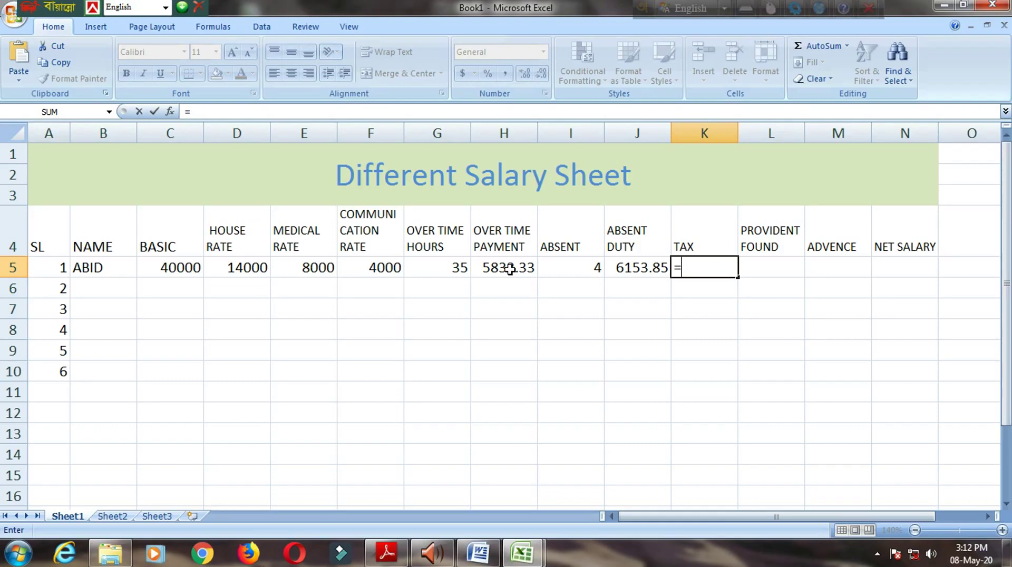
- Complete the K5 tax formula as =C5*15%, giving 6000
click(185, 272)
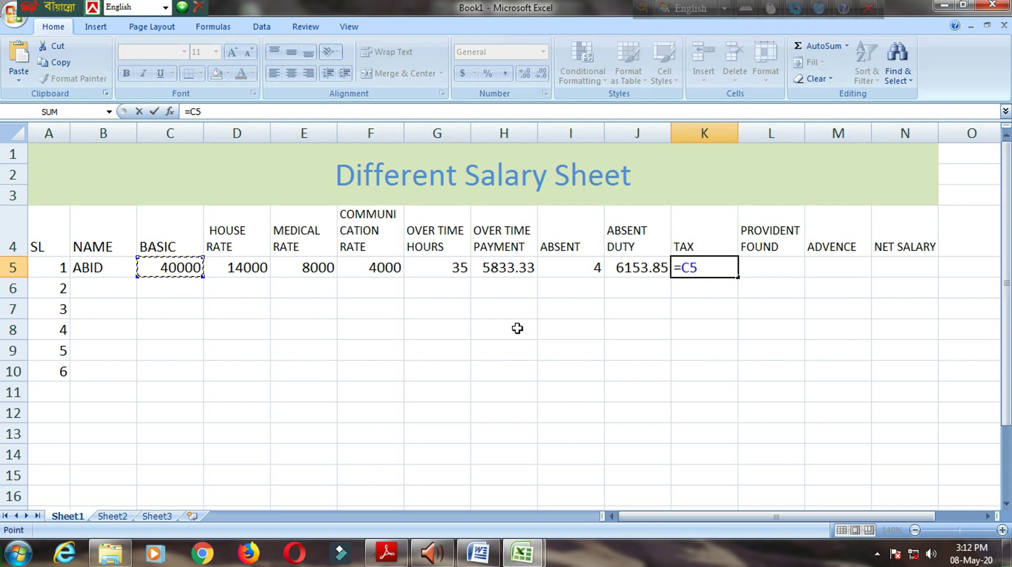
text(*)
text(15)
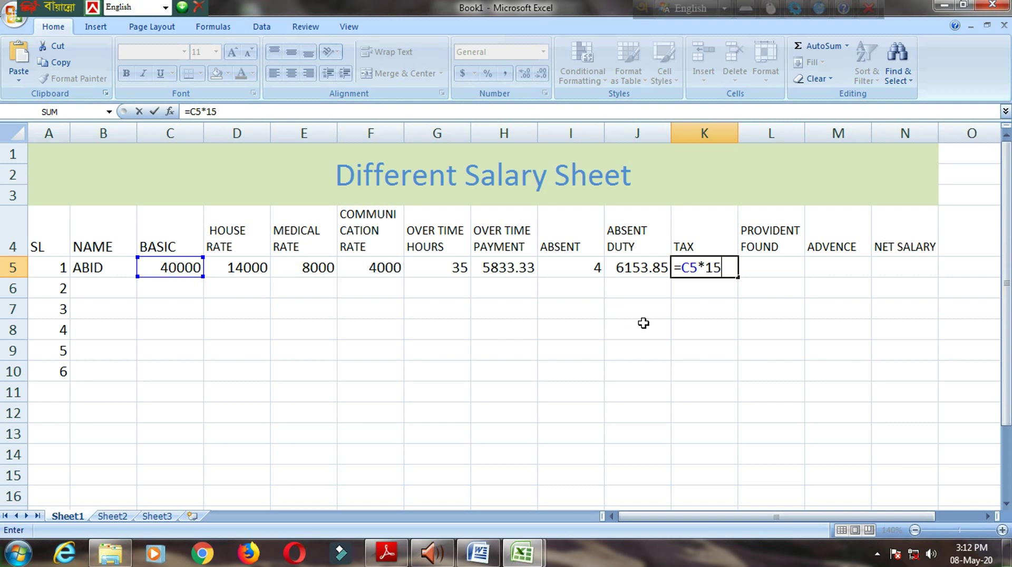
text(%)
key(Return)
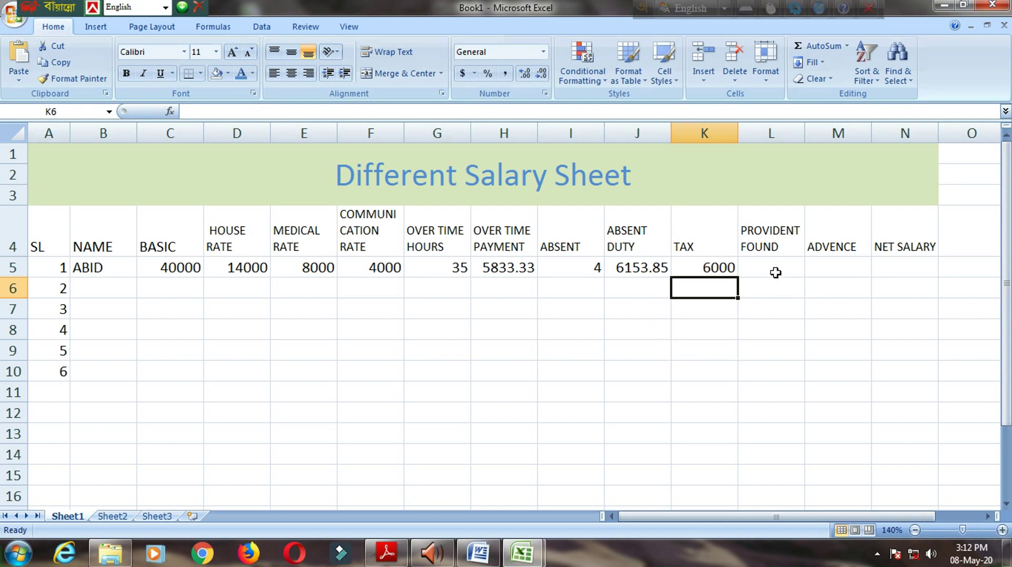
- Set L5 provident found to =C5*5% (2000) and enter an advance of 20000 in M5
click(775, 270)
text(=)
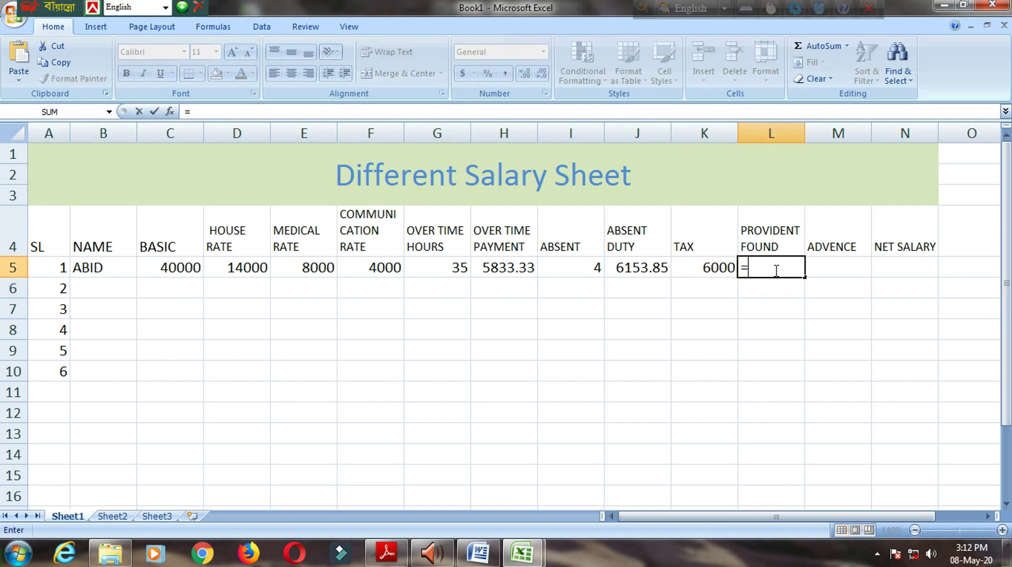
click(171, 267)
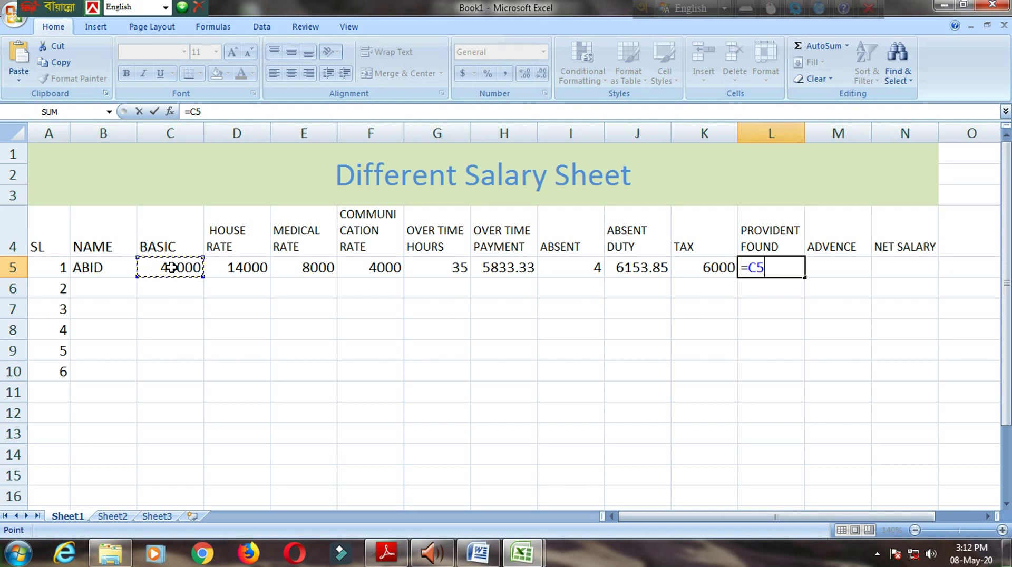
text(*5)
text(%)
key(Return)
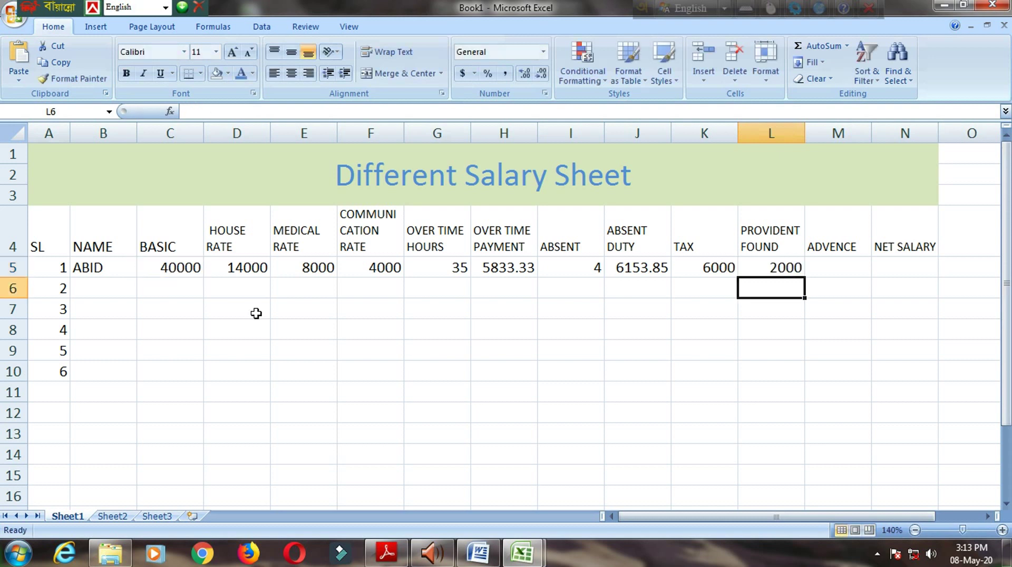
click(853, 266)
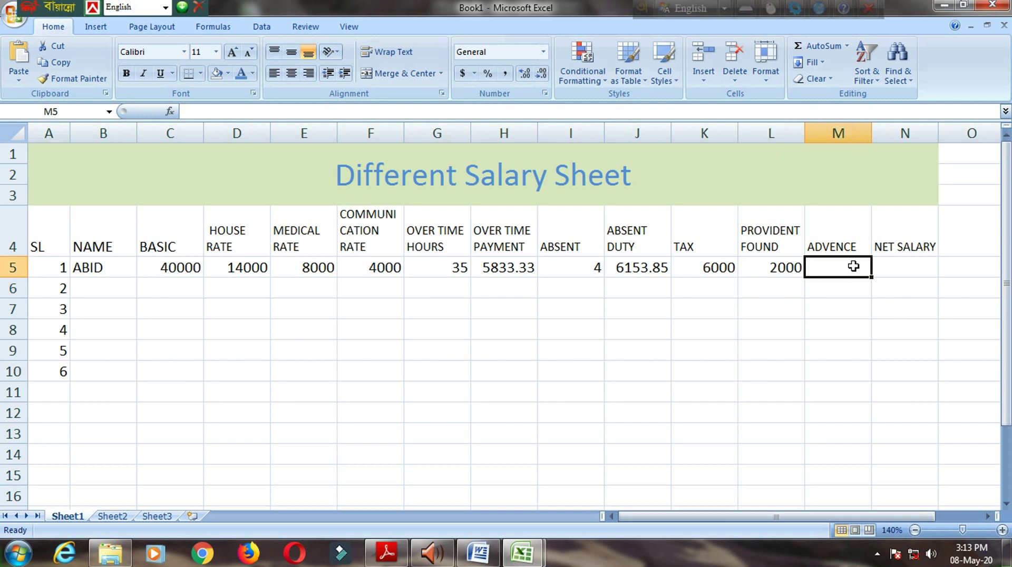
text(20)
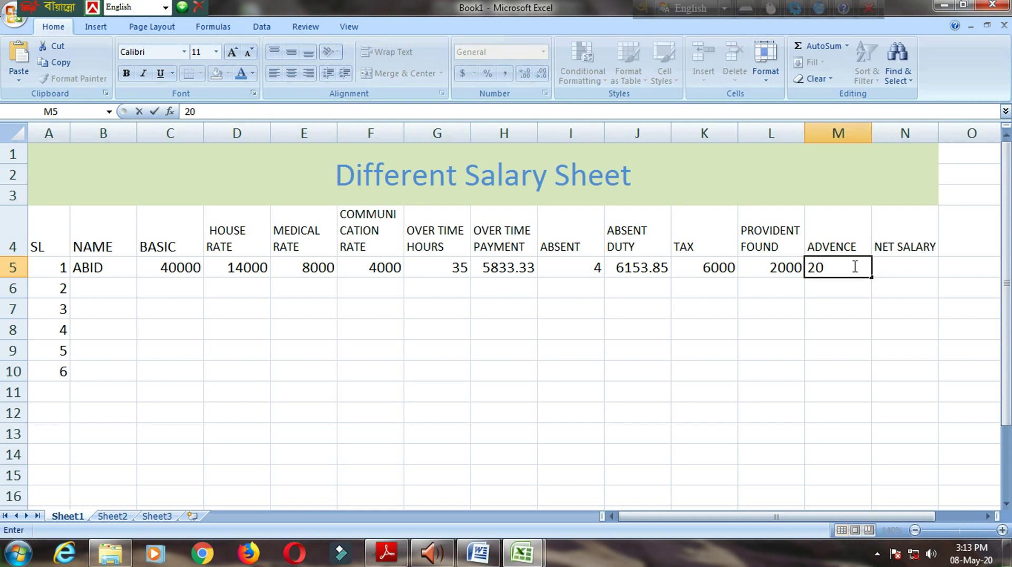
text(000)
click(919, 268)
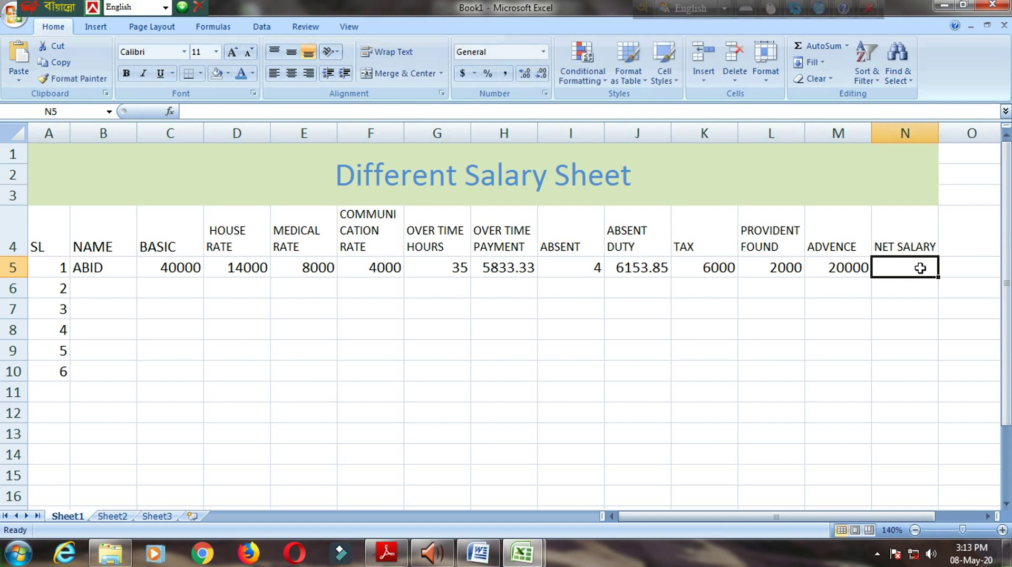
- Enter =C5+D5+E5+F5+H5-J5-K5-L5-M5 in N5, giving a net salary of 37679.5
text(=)
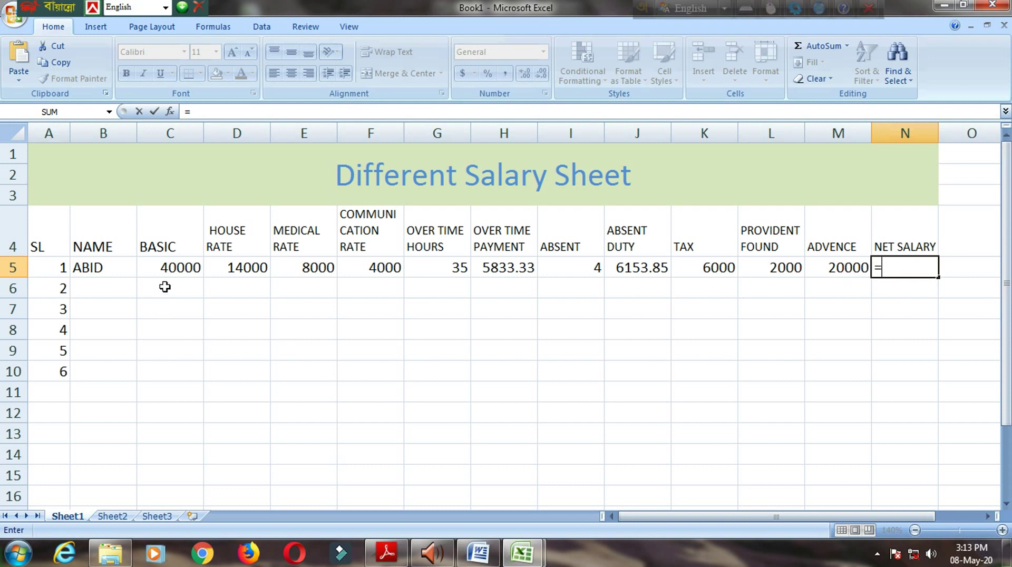
click(168, 269)
text(+)
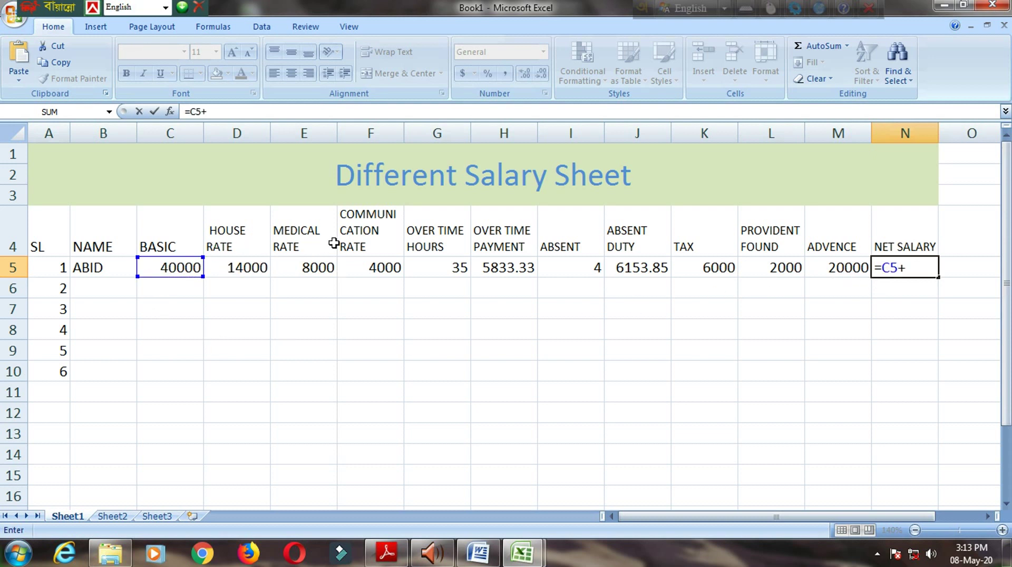
click(245, 271)
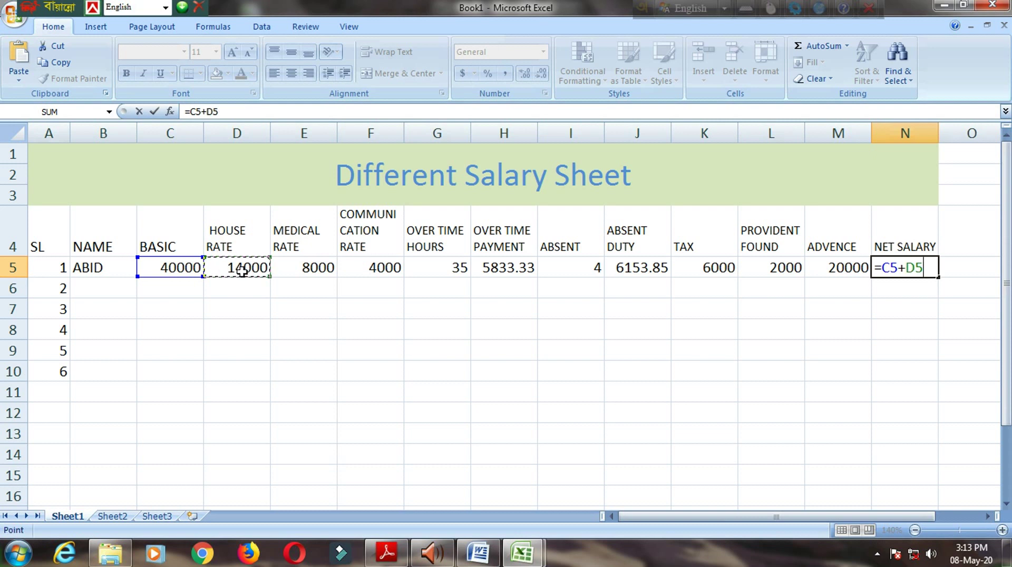
text(+)
click(311, 269)
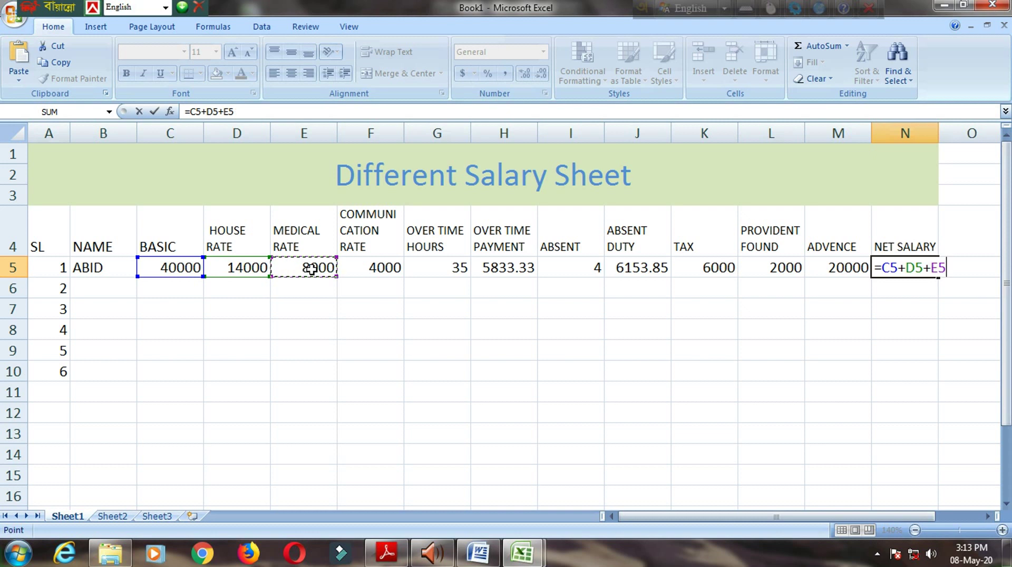
text(+)
click(355, 267)
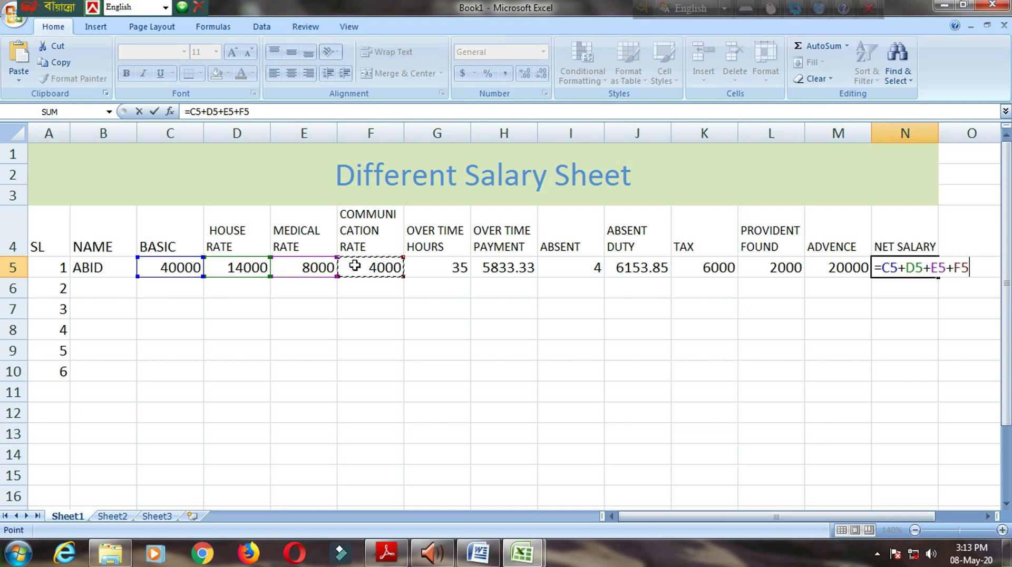
text(+)
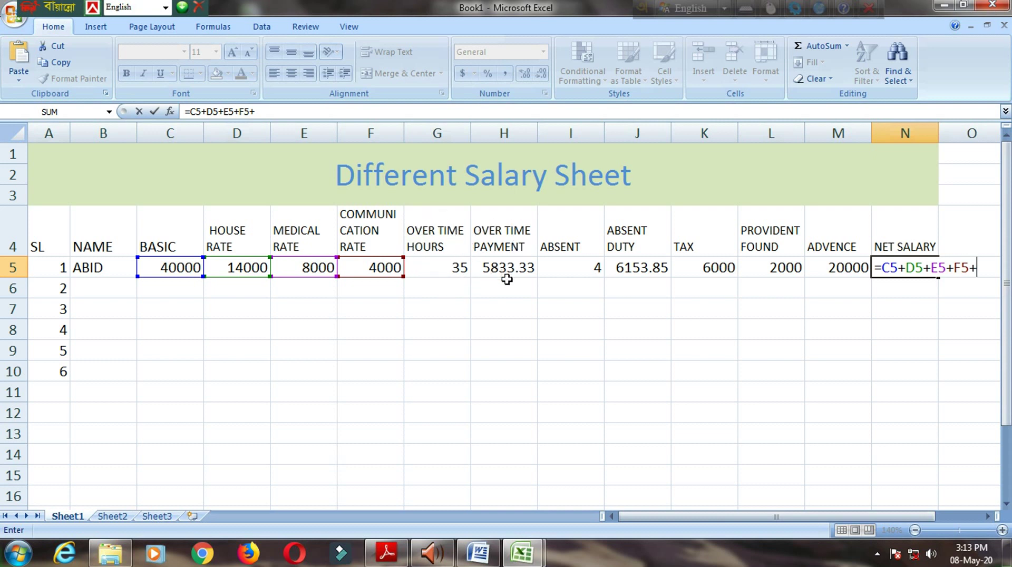
click(507, 269)
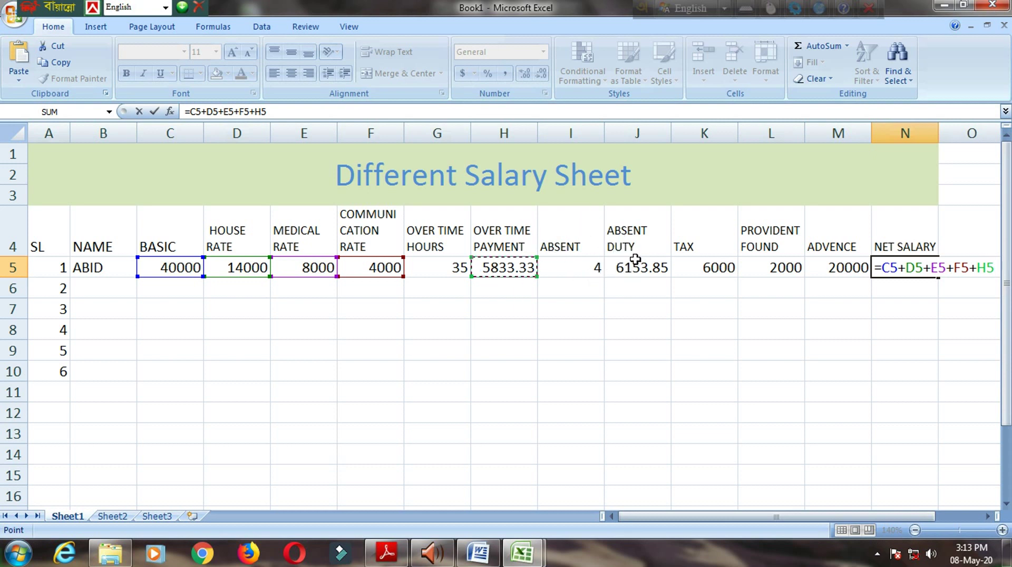
text(-)
click(640, 271)
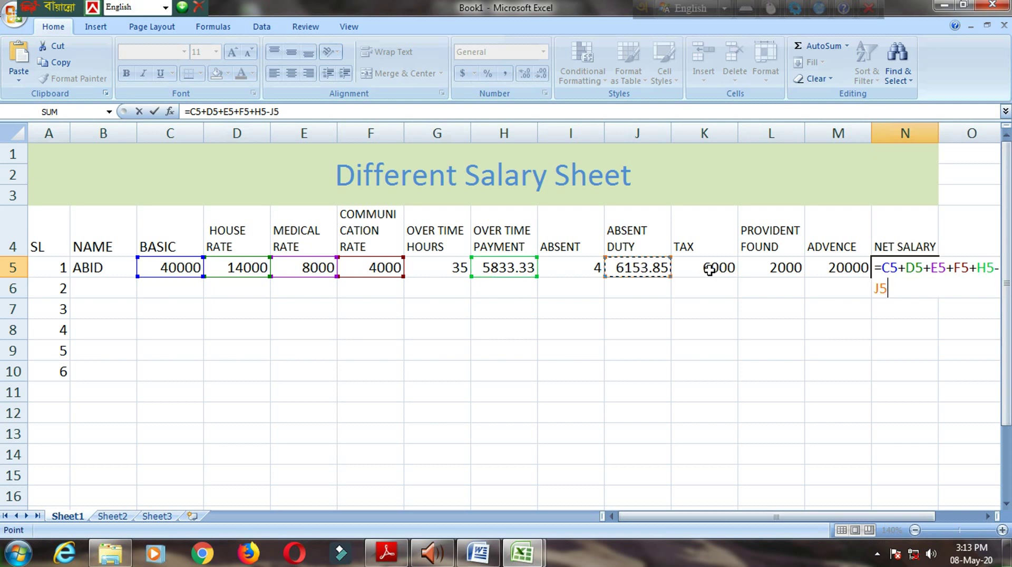
text(-)
click(709, 270)
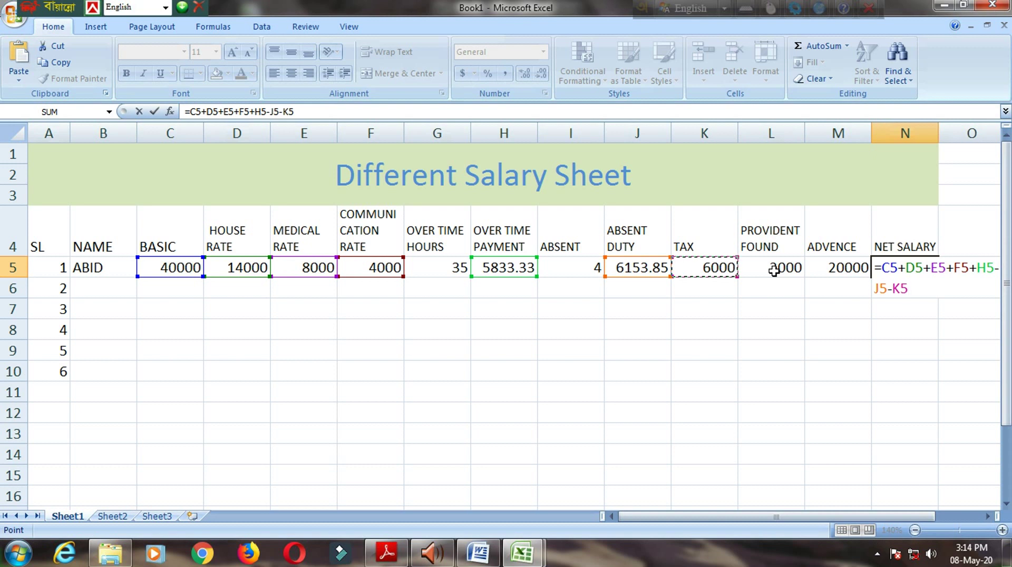
text(-)
click(774, 270)
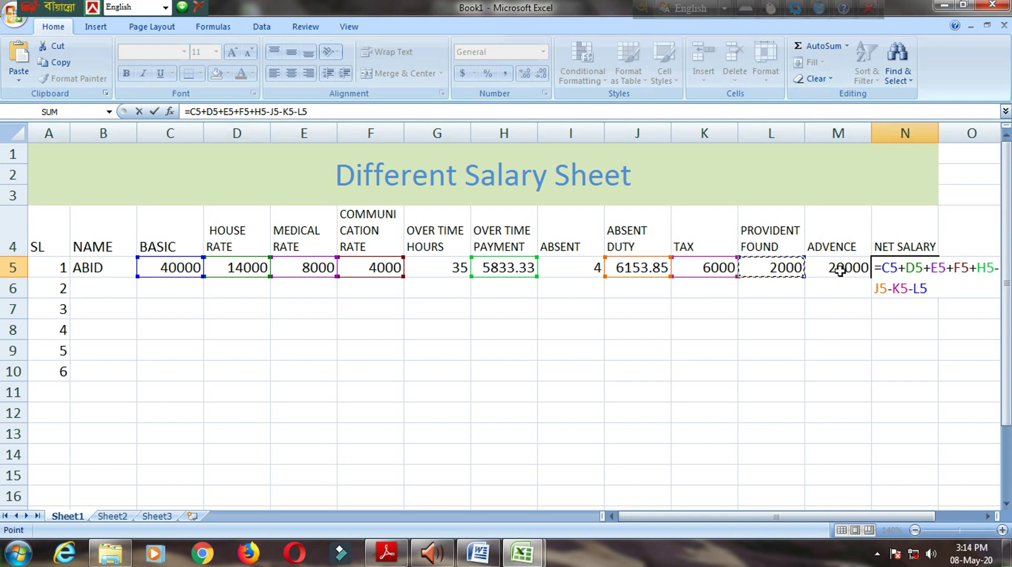
text(-)
click(840, 271)
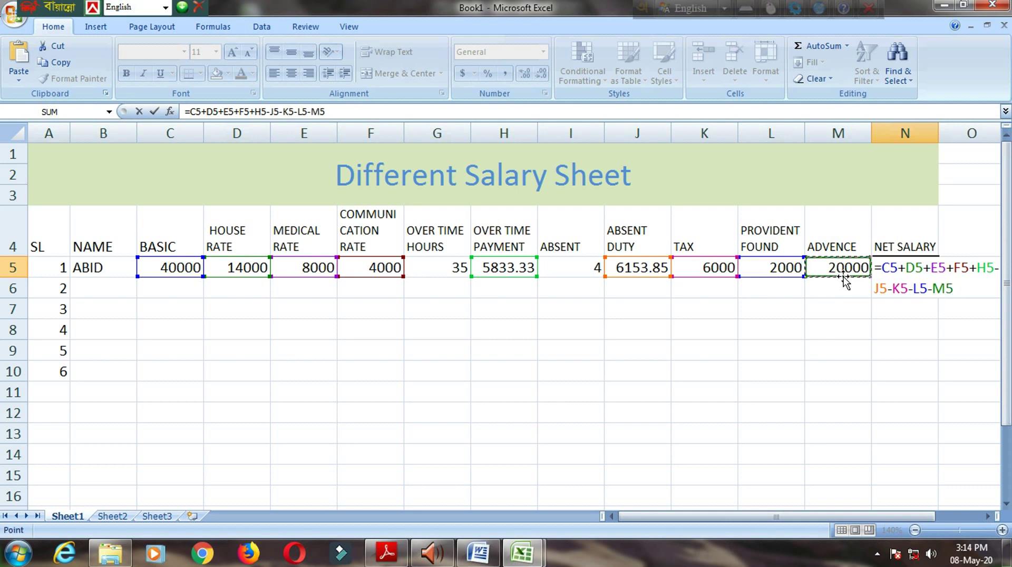
key(Return)
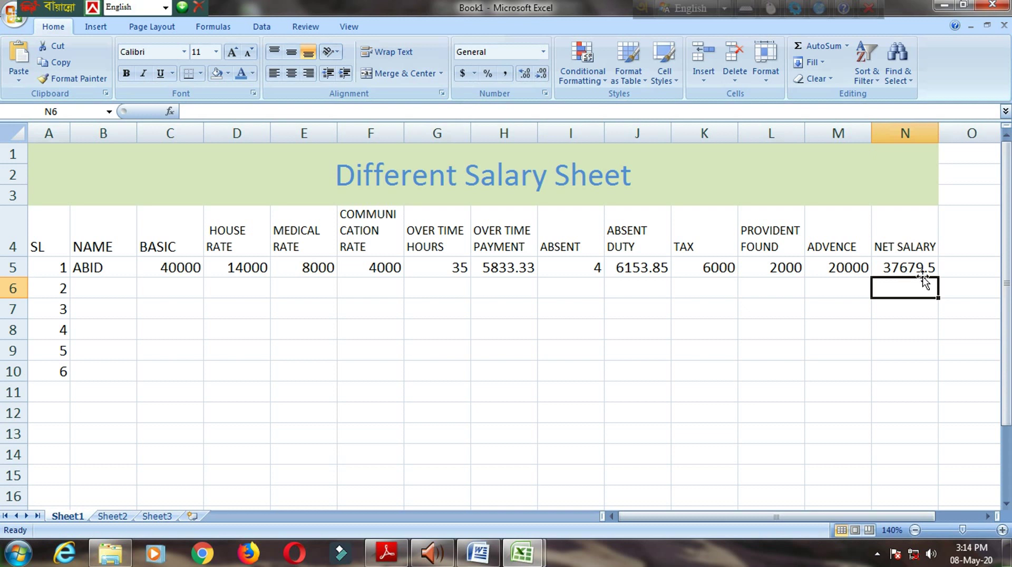
- Clear the 20000 advance in M5 so net salary becomes 57679.5
click(843, 272)
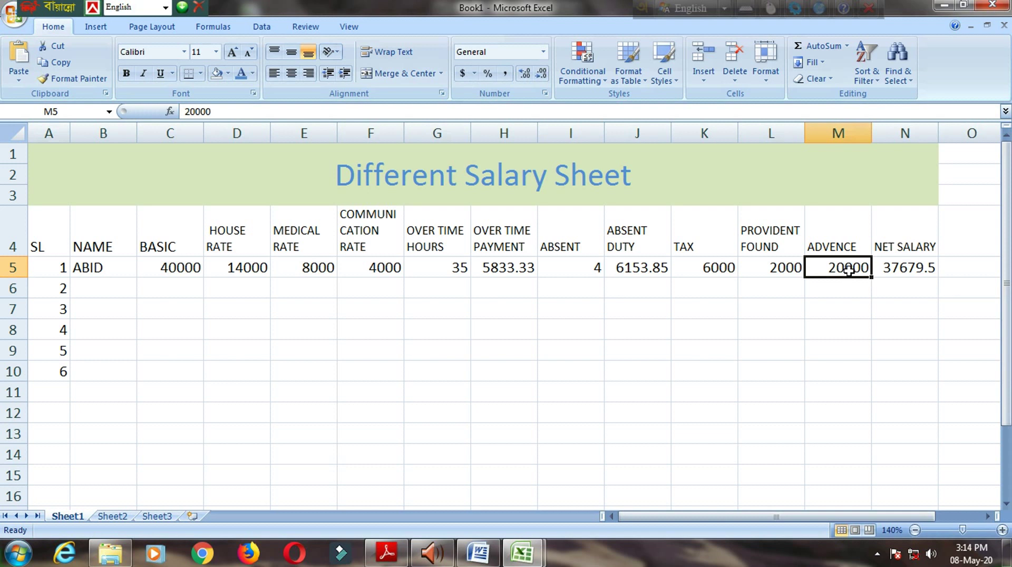
key(BackSpace)
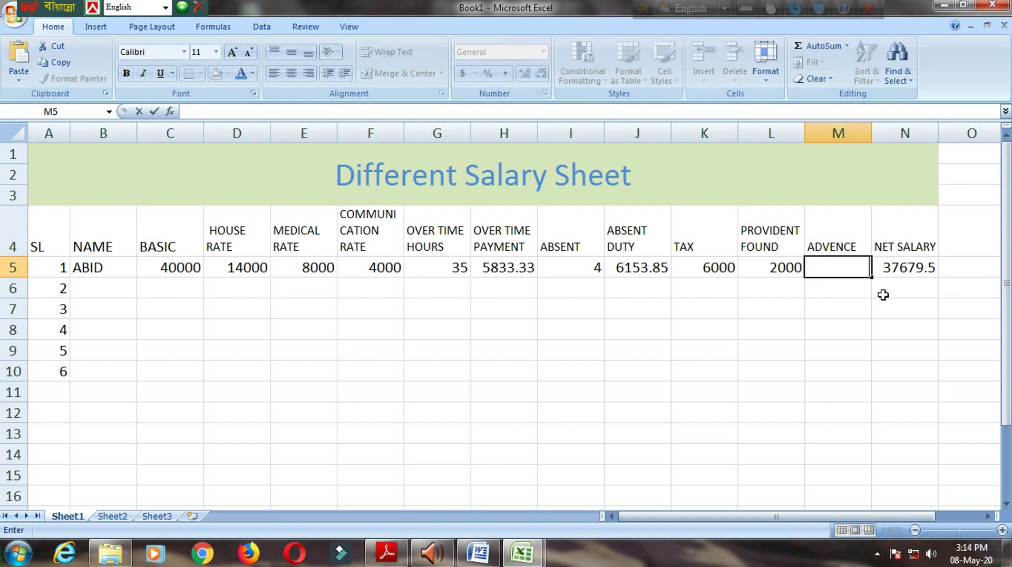
key(Return)
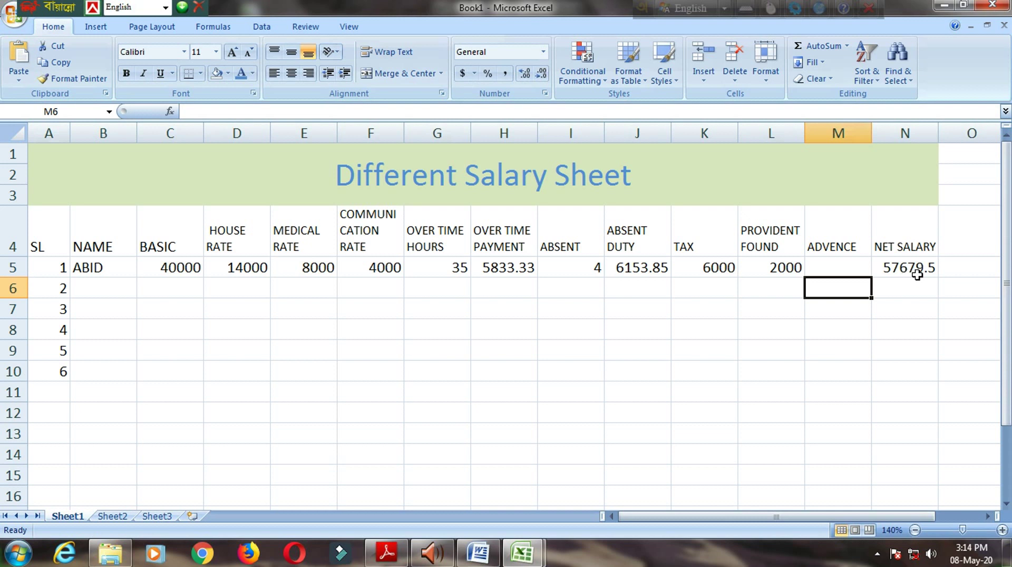
- Change the first employee's absent days in I5 to 5, making absent duty 7692.31 and net salary 56141
click(594, 271)
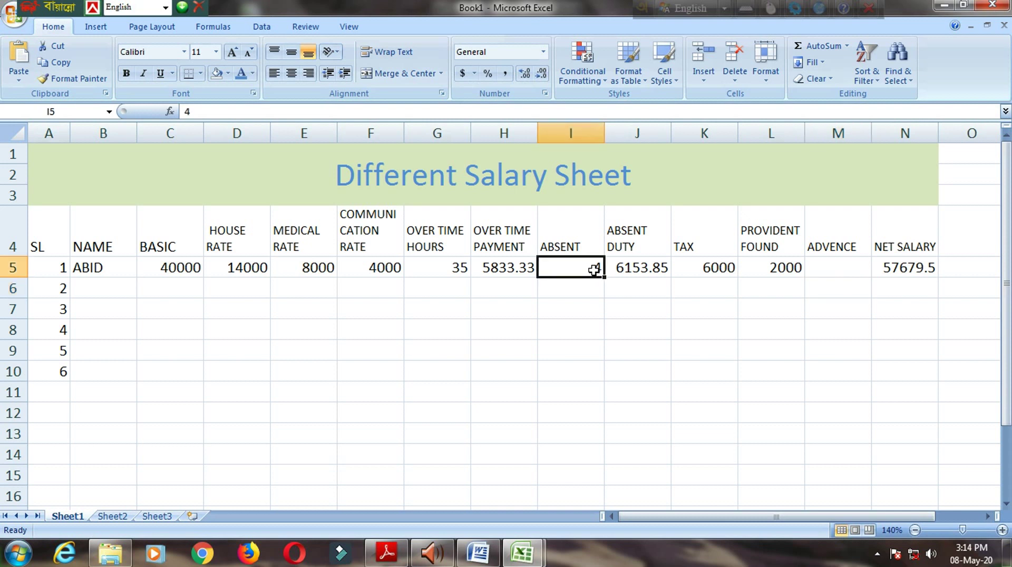
key(BackSpace)
key(Return)
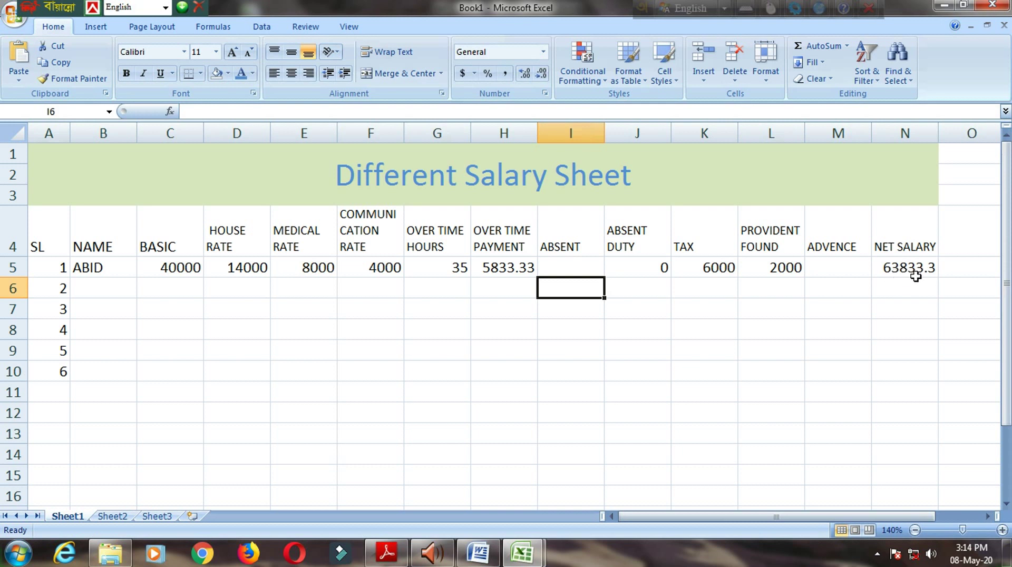
click(568, 269)
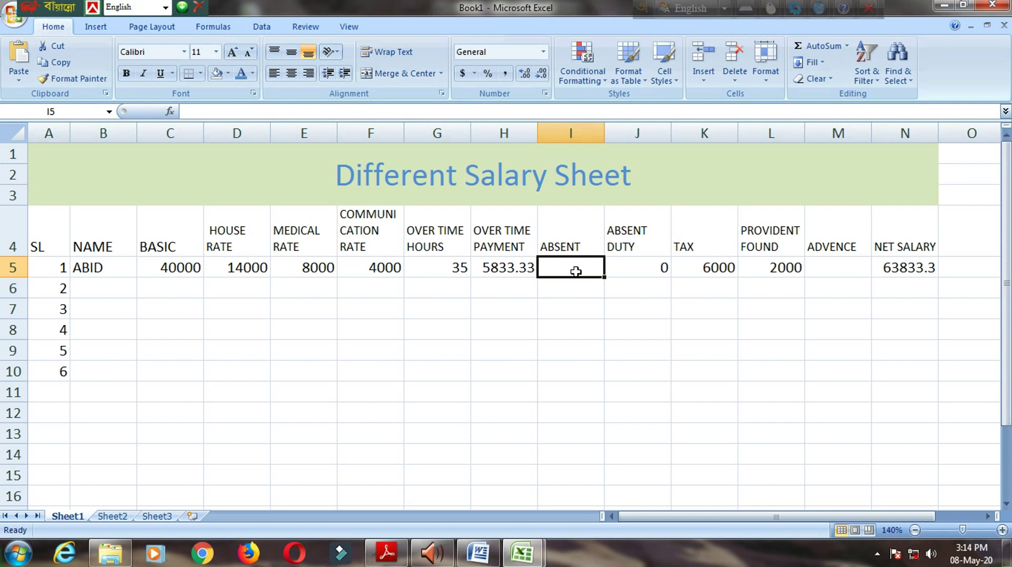
text(4)
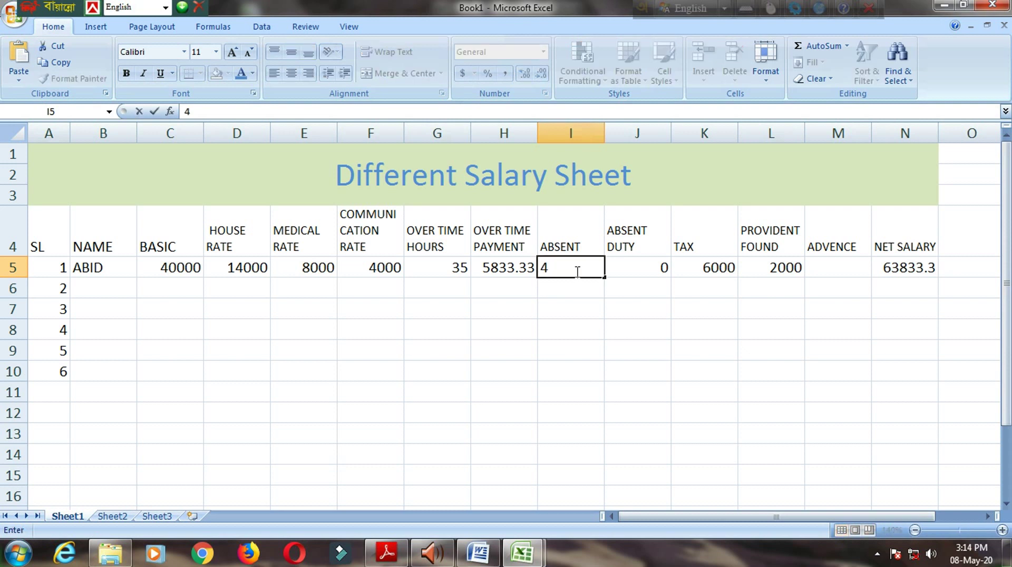
key(BackSpace)
text(5)
key(Return)
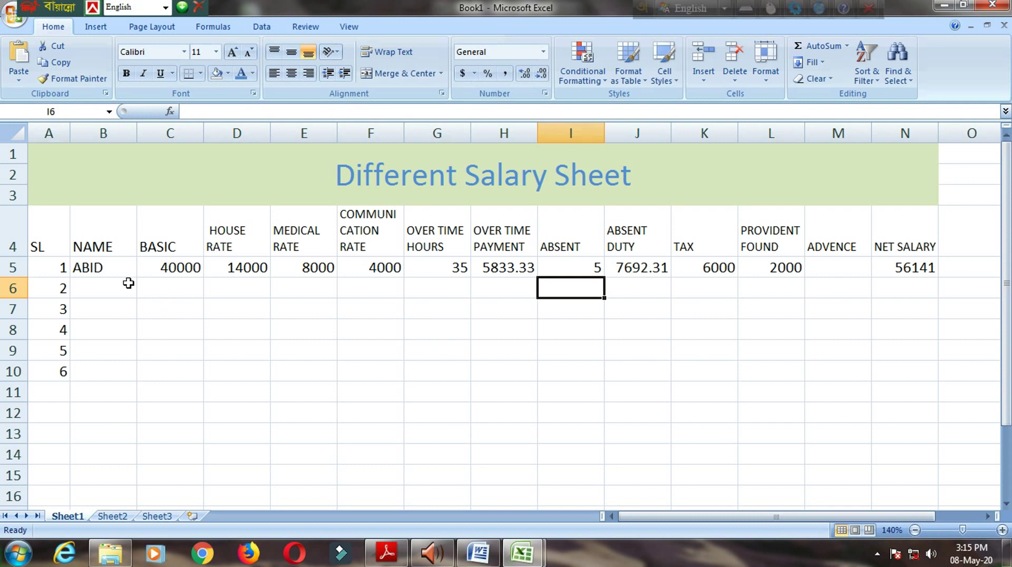
- Fill the house rate, medical, communication and overtime payment formulas from row 5 down to row 10
click(260, 261)
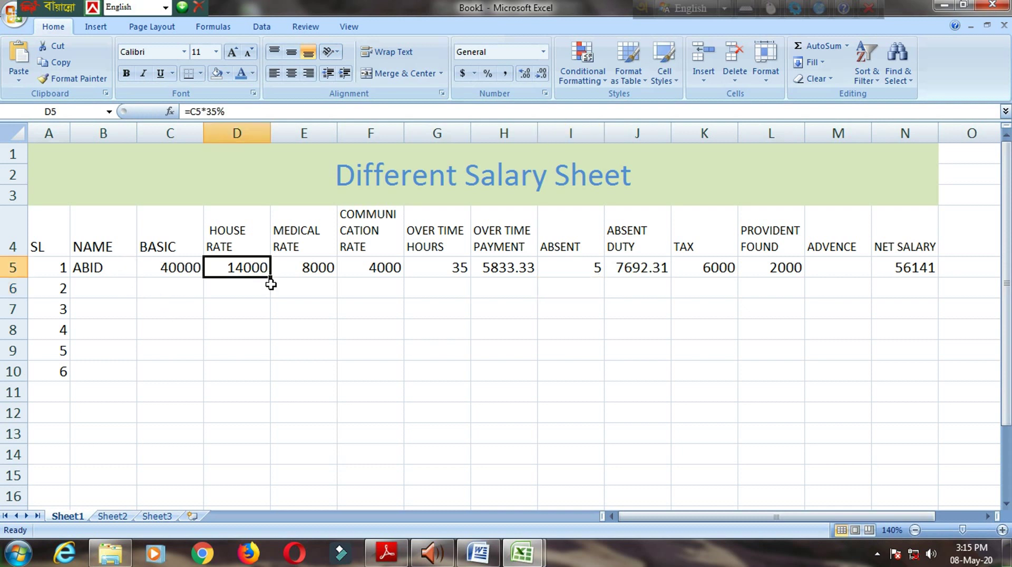
drag(270, 277, 268, 375)
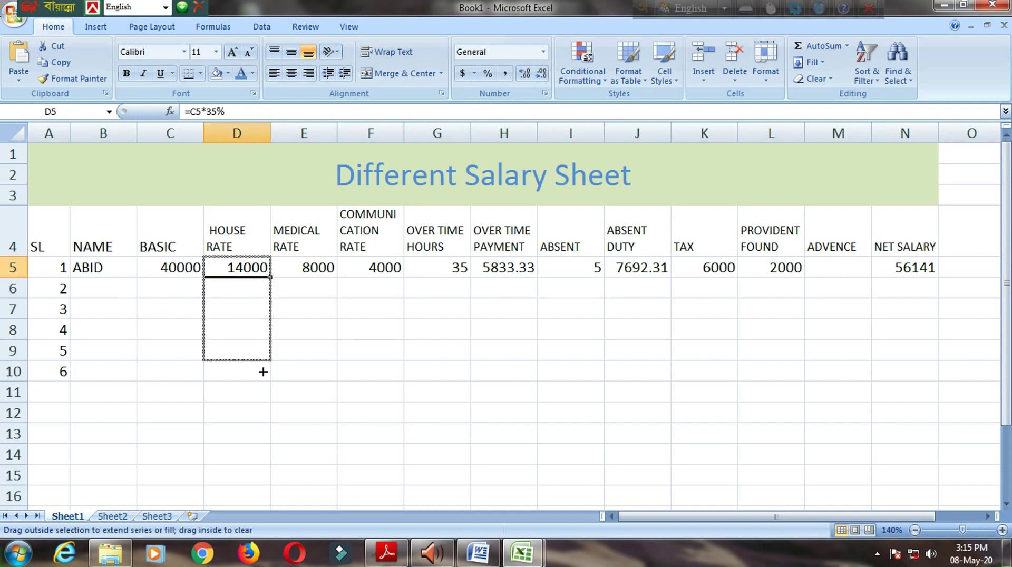
click(326, 273)
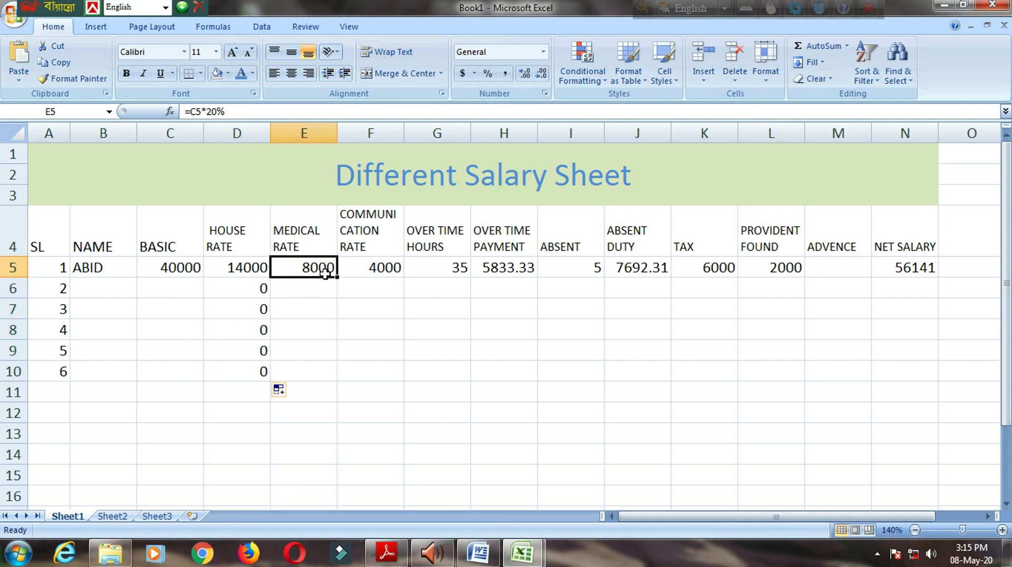
drag(337, 276, 336, 377)
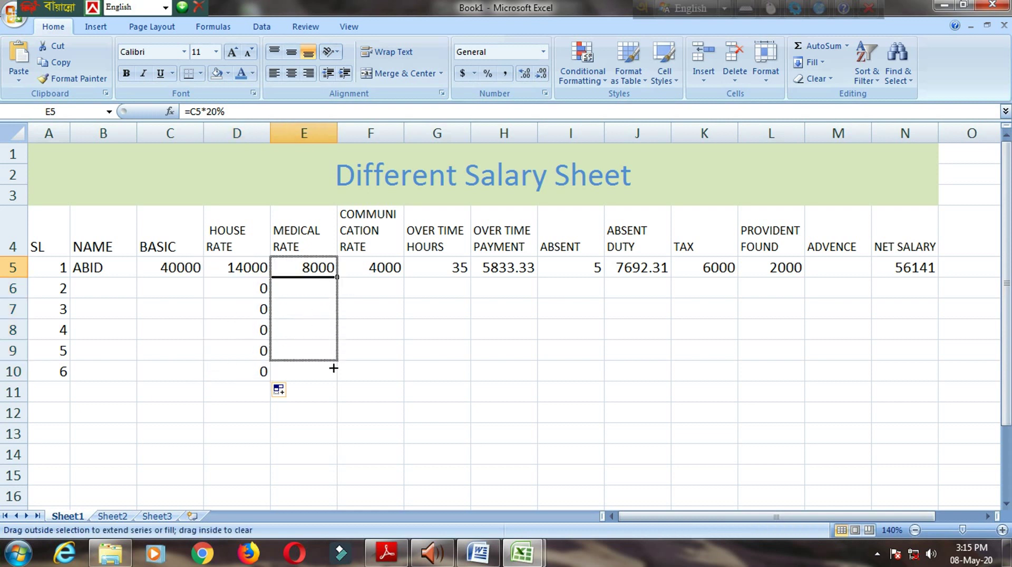
click(377, 264)
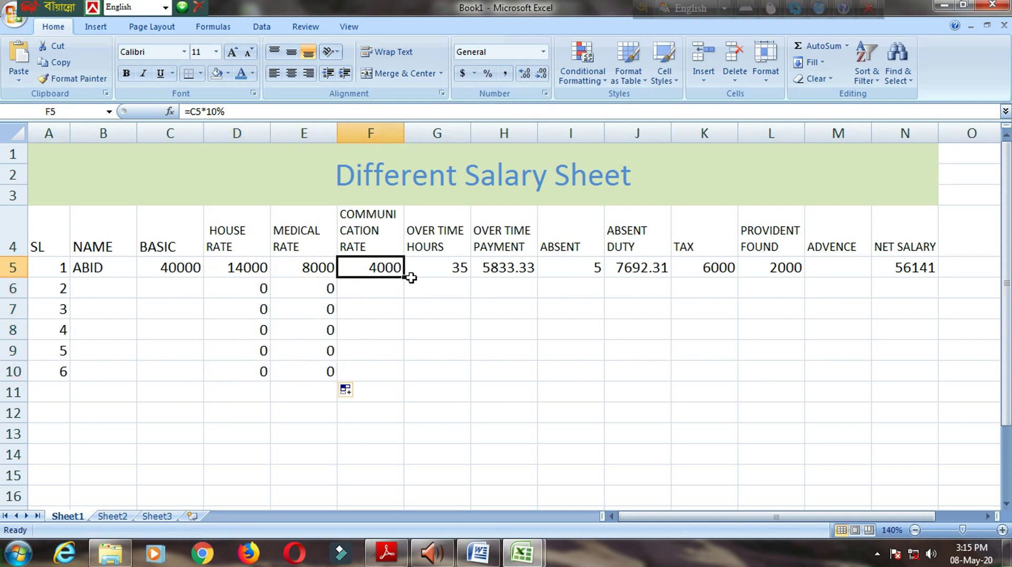
drag(404, 276, 401, 386)
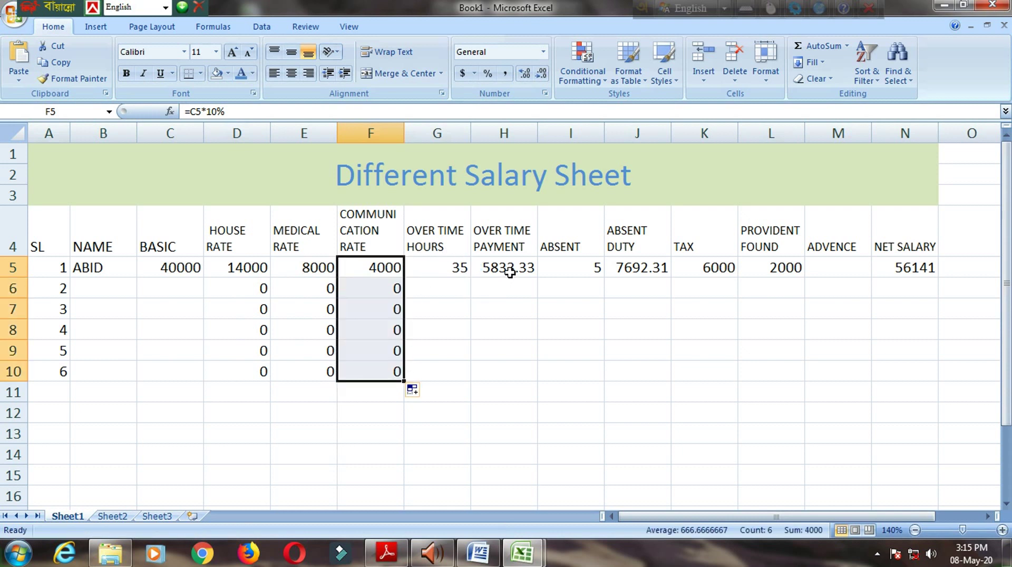
click(527, 268)
drag(539, 277, 543, 377)
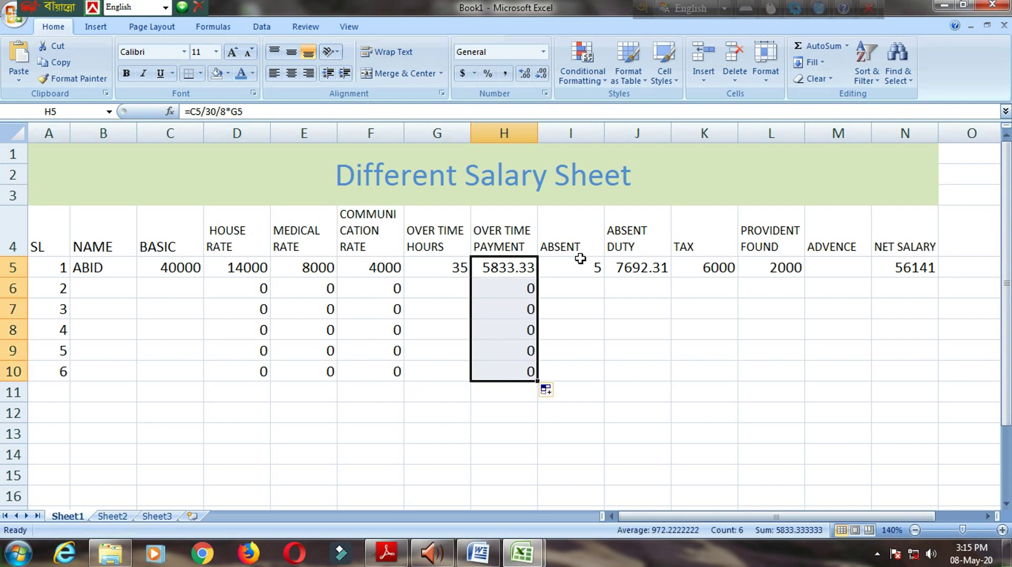
- Fill the absent duty, tax, provident fund and net salary formulas from row 5 down to row 10
click(645, 271)
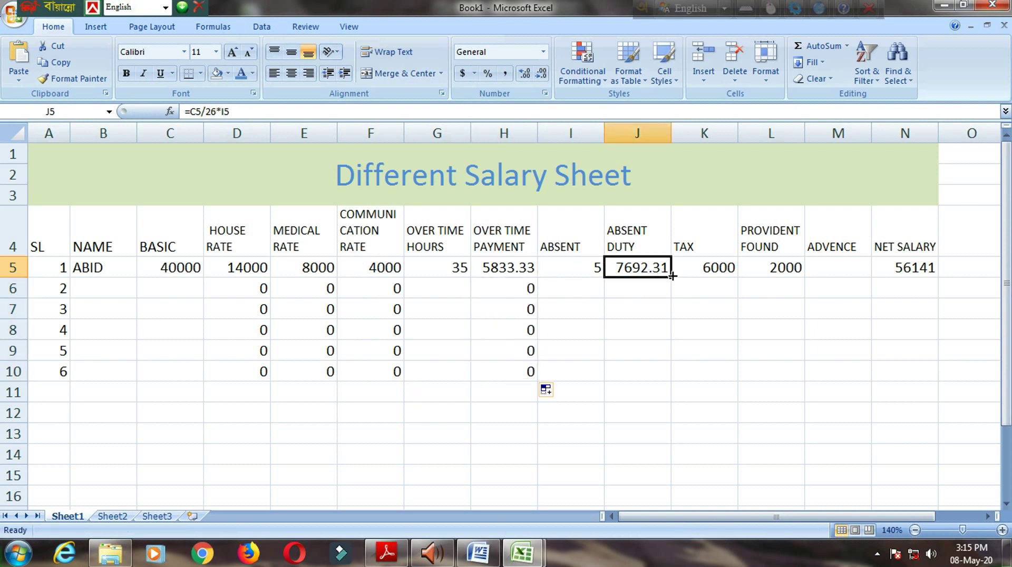
drag(677, 280, 671, 370)
click(714, 266)
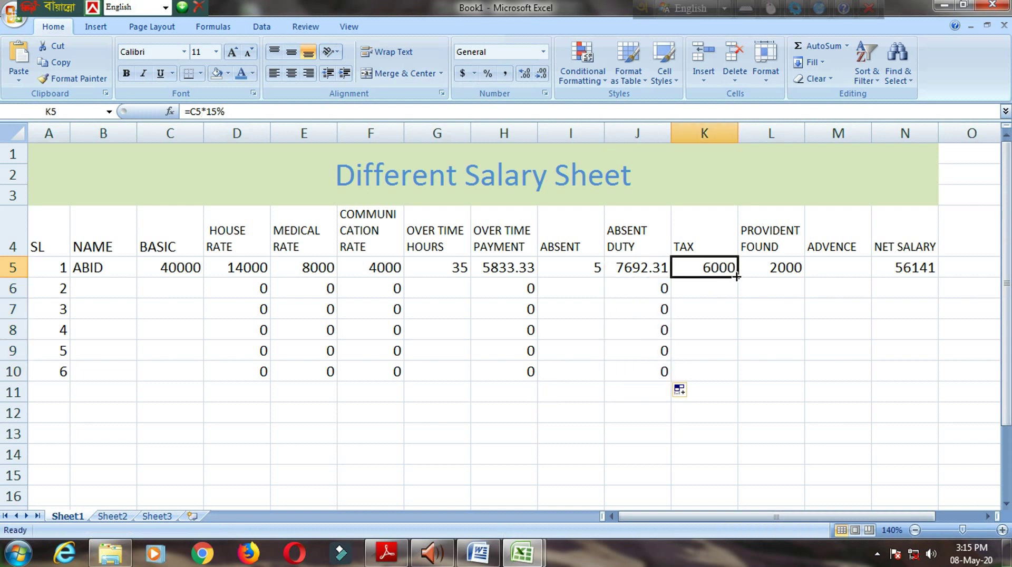
drag(737, 277, 737, 380)
click(779, 270)
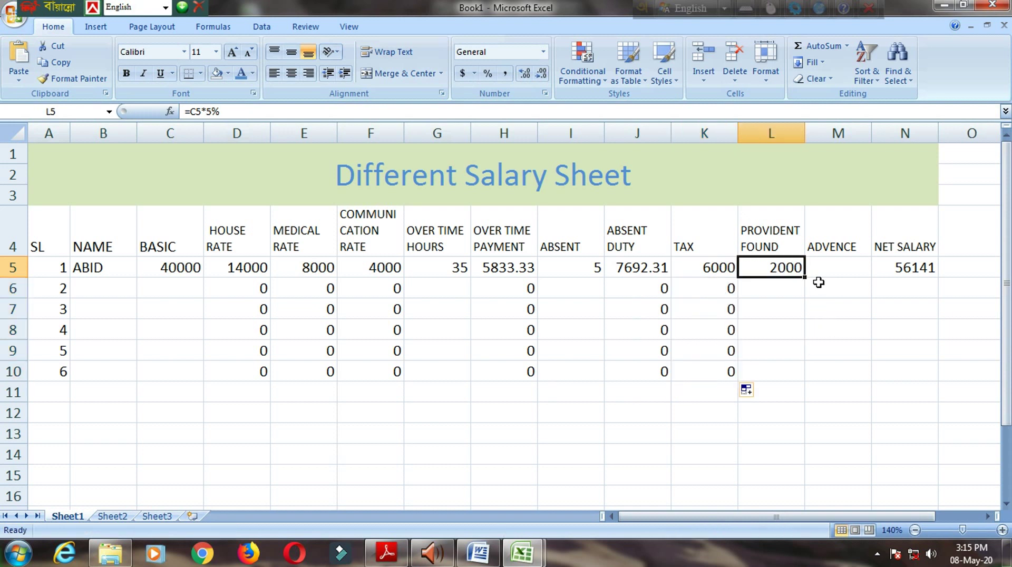
drag(805, 277, 804, 381)
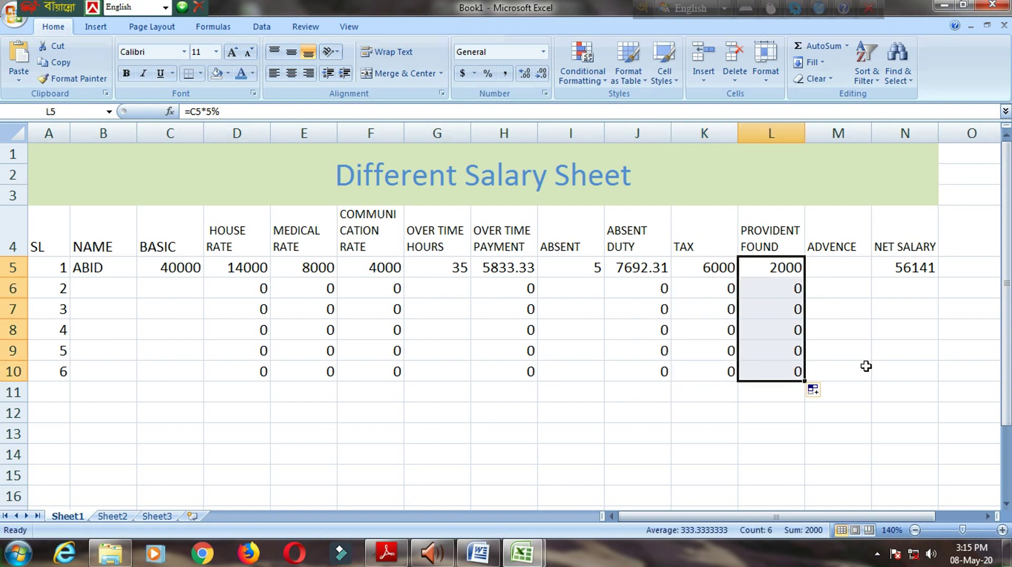
click(913, 273)
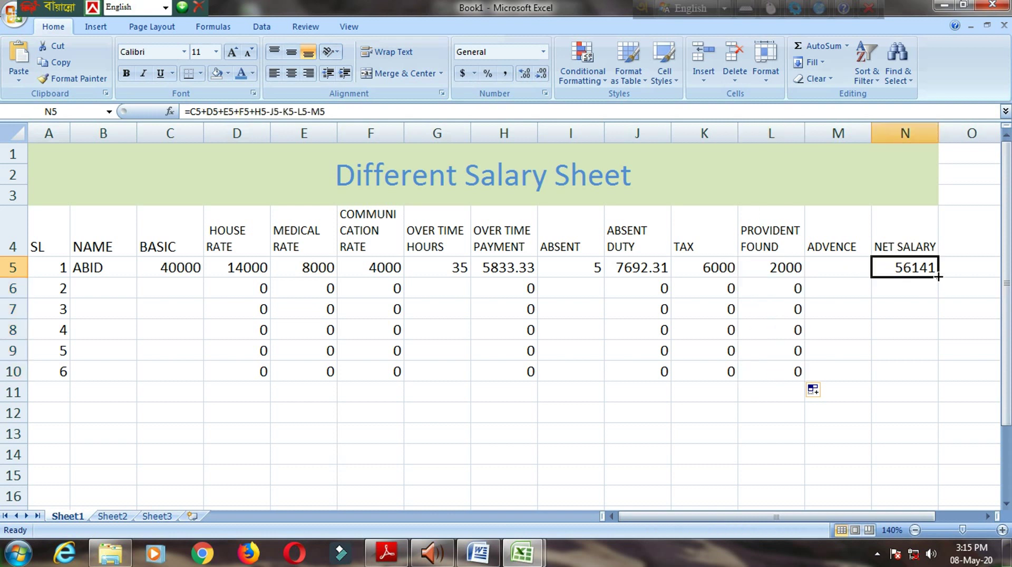
drag(939, 277, 937, 382)
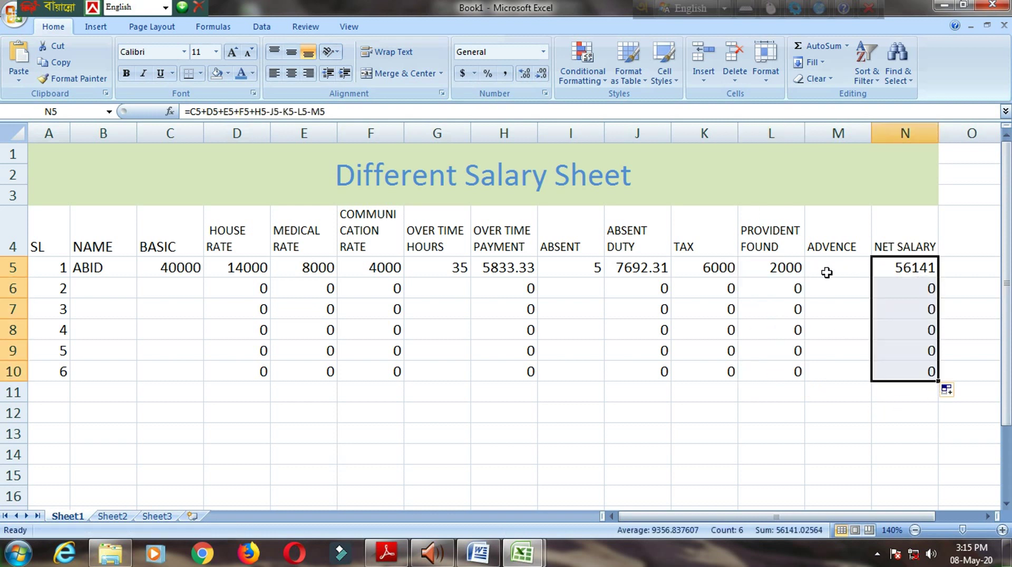
click(827, 272)
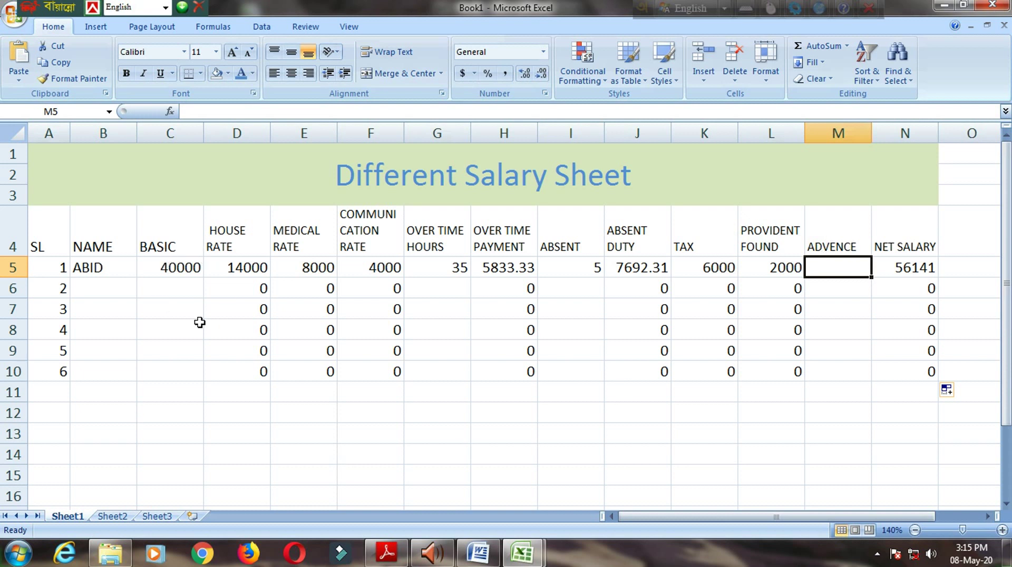
- Enter the second employee's name in B6 and a basic salary of 50000 in C6
click(356, 454)
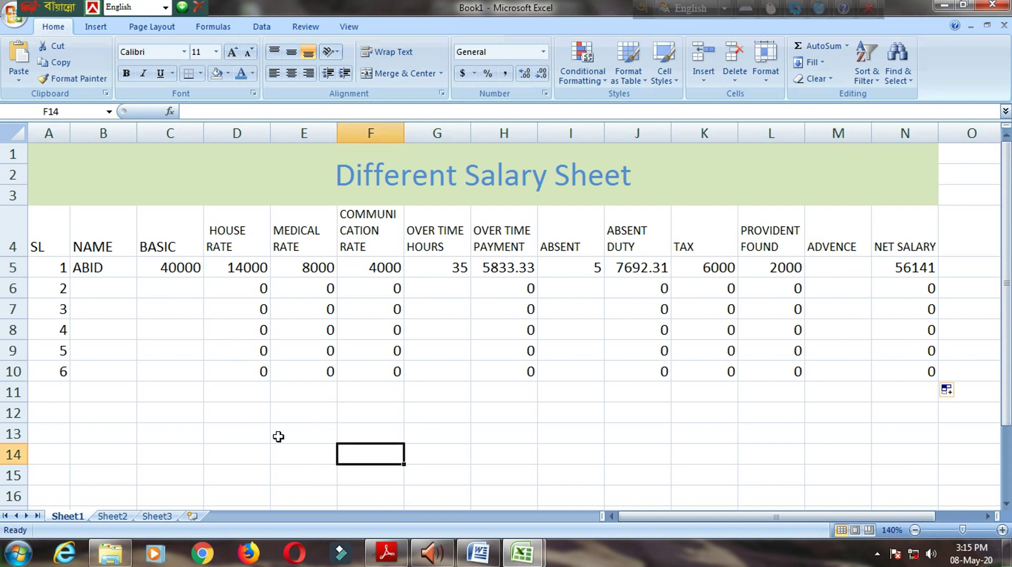
click(99, 293)
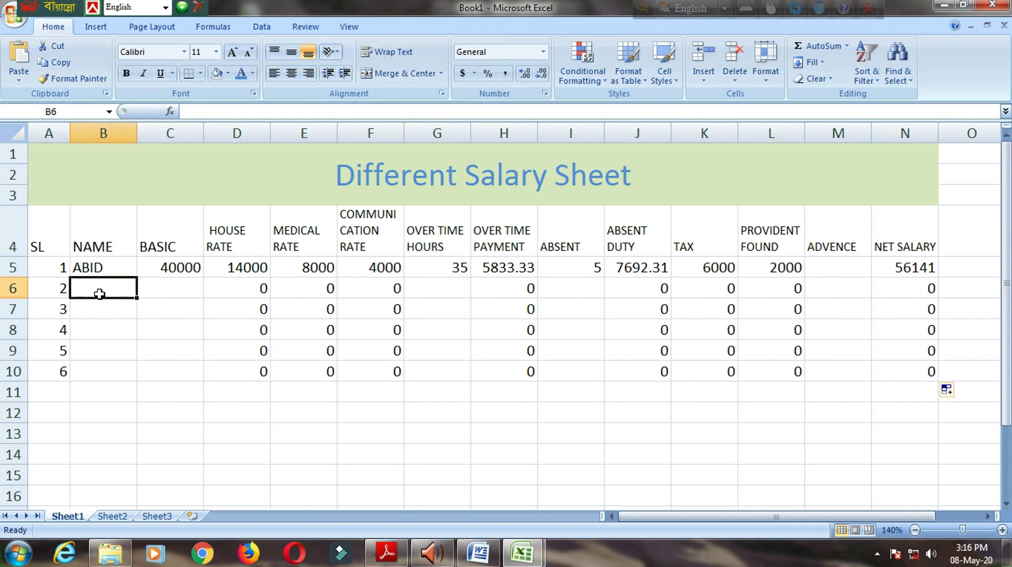
text(TN)
key(BackSpace)
text(A)
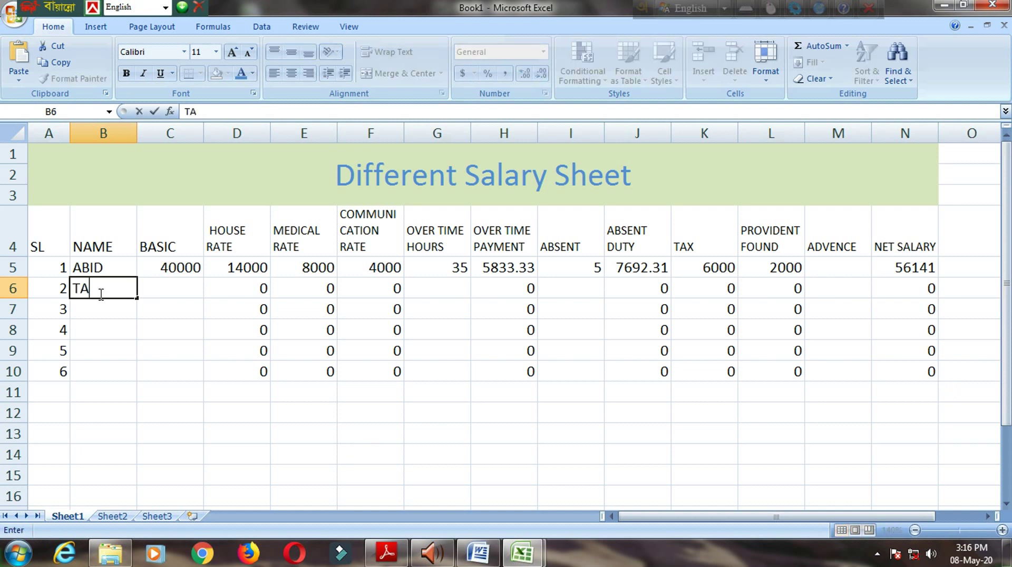
text(NVIR)
key(Tab)
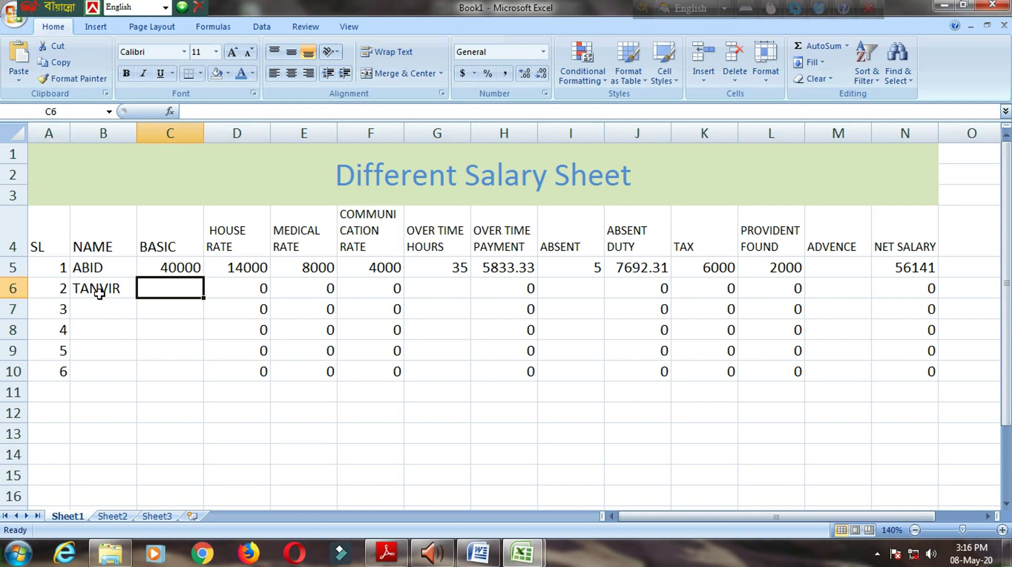
text(50)
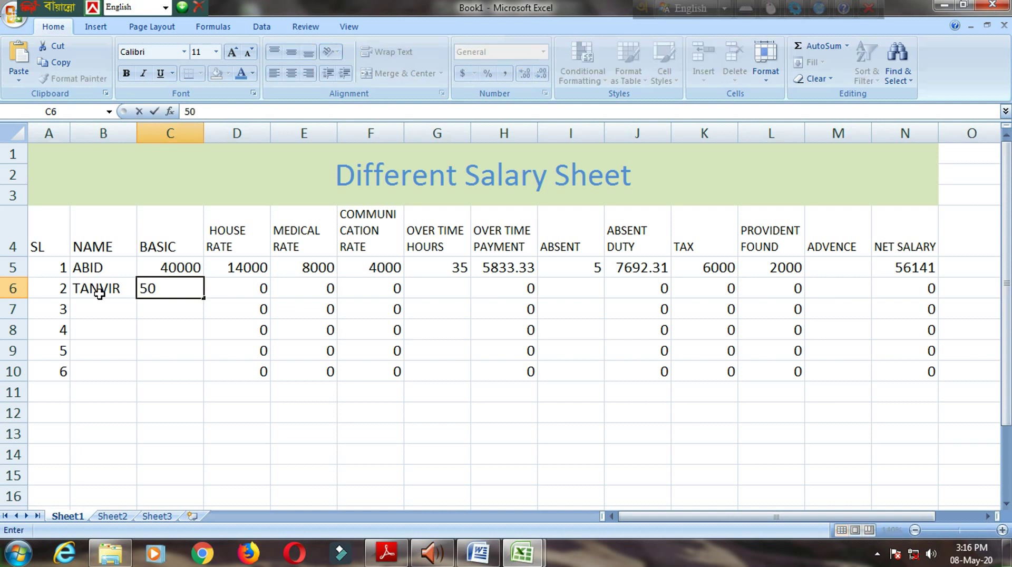
text(000)
key(Return)
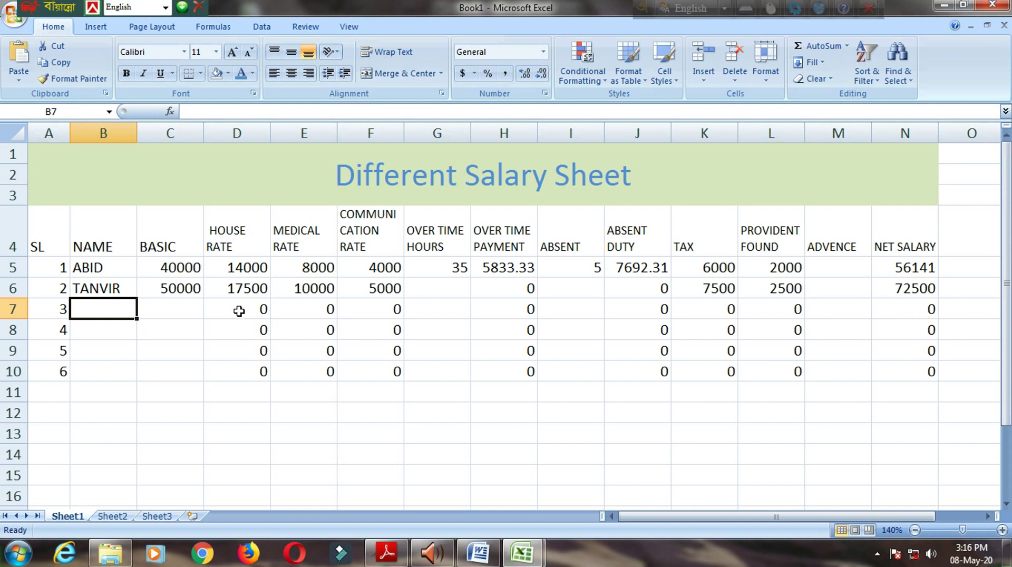
- Give the second employee 20 overtime hours, 10 absent days and a 25000 advance in row 6
click(456, 291)
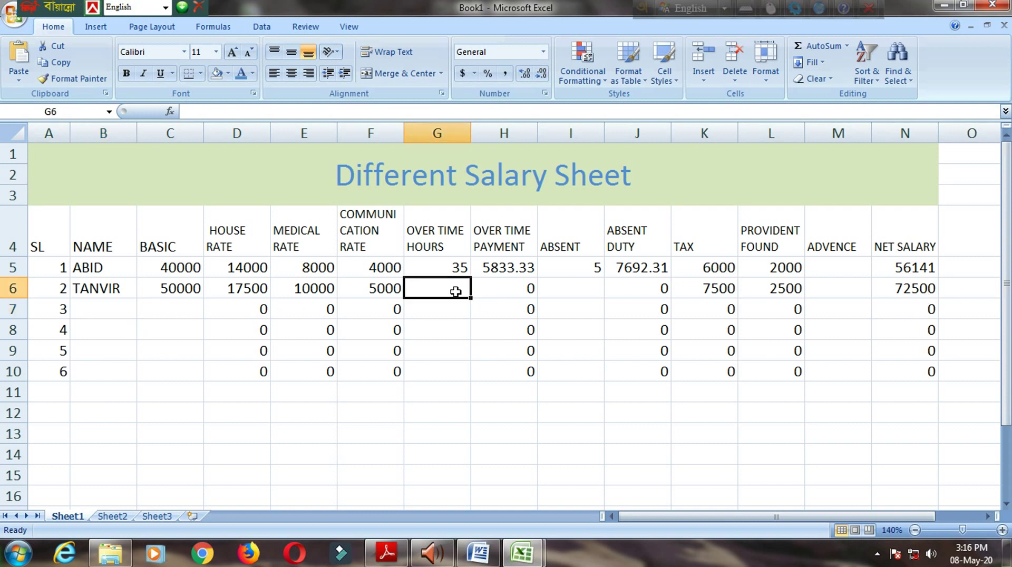
text(2)
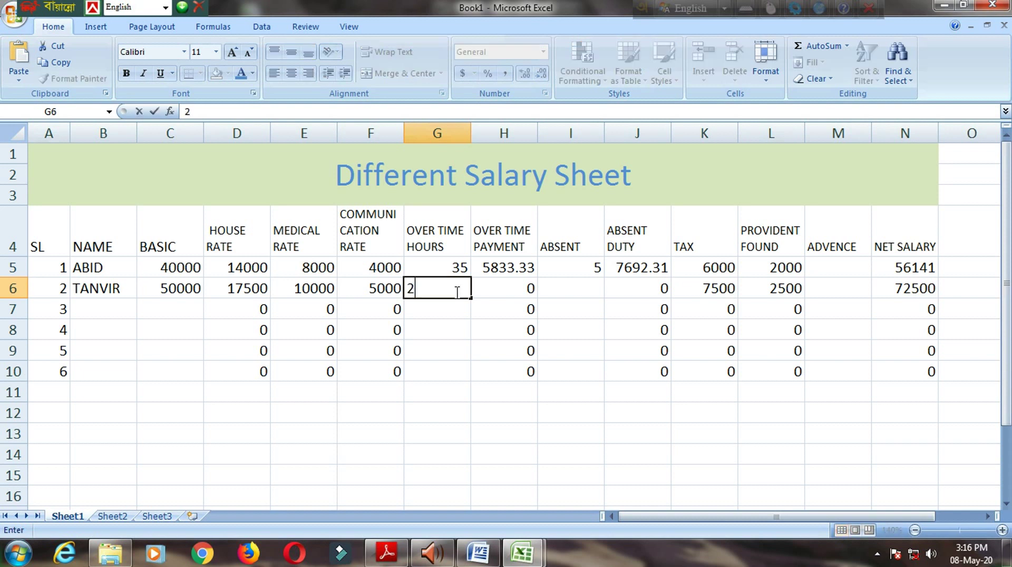
text(0)
key(Return)
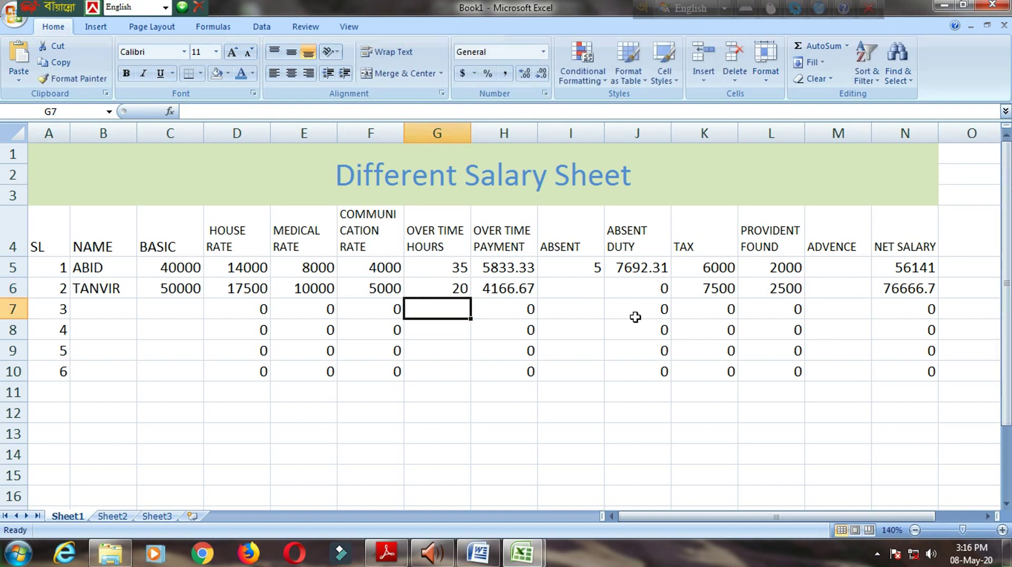
click(595, 294)
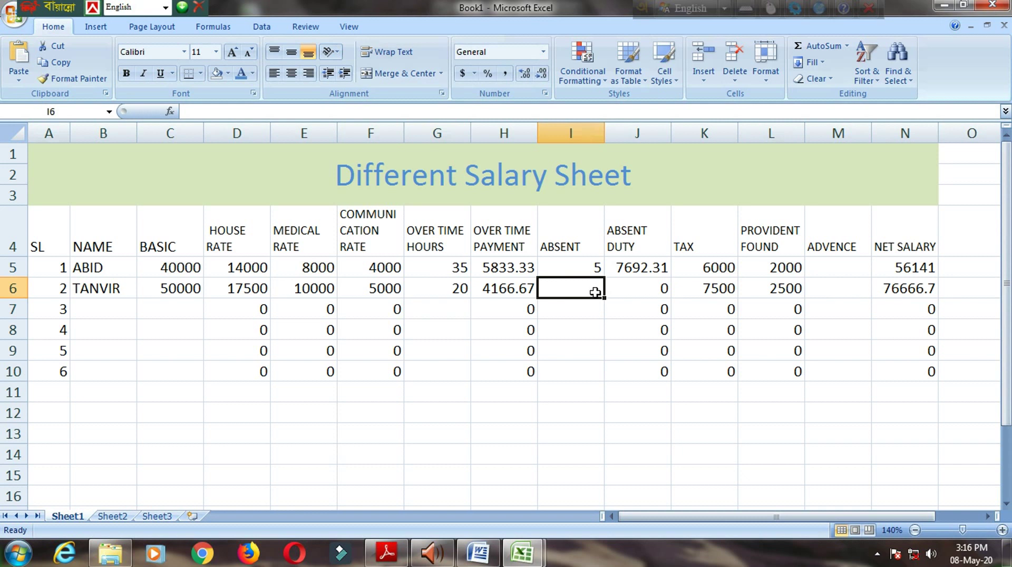
text(10)
key(Return)
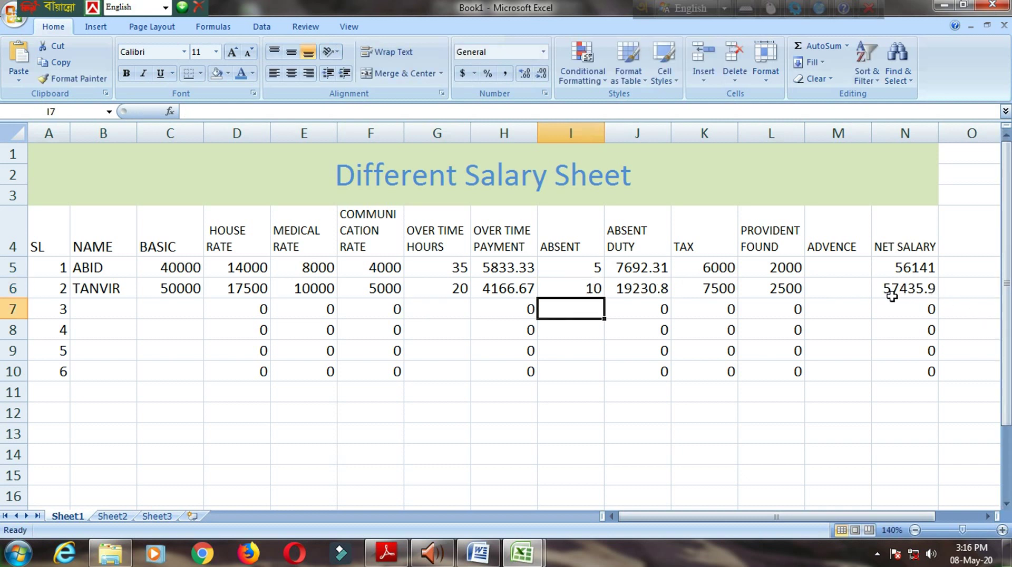
click(837, 293)
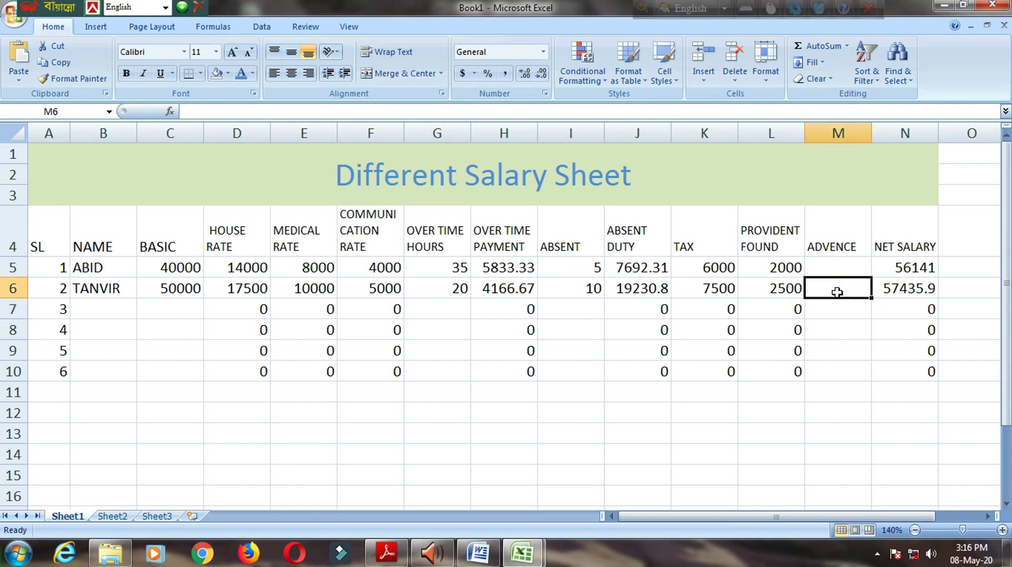
text(25)
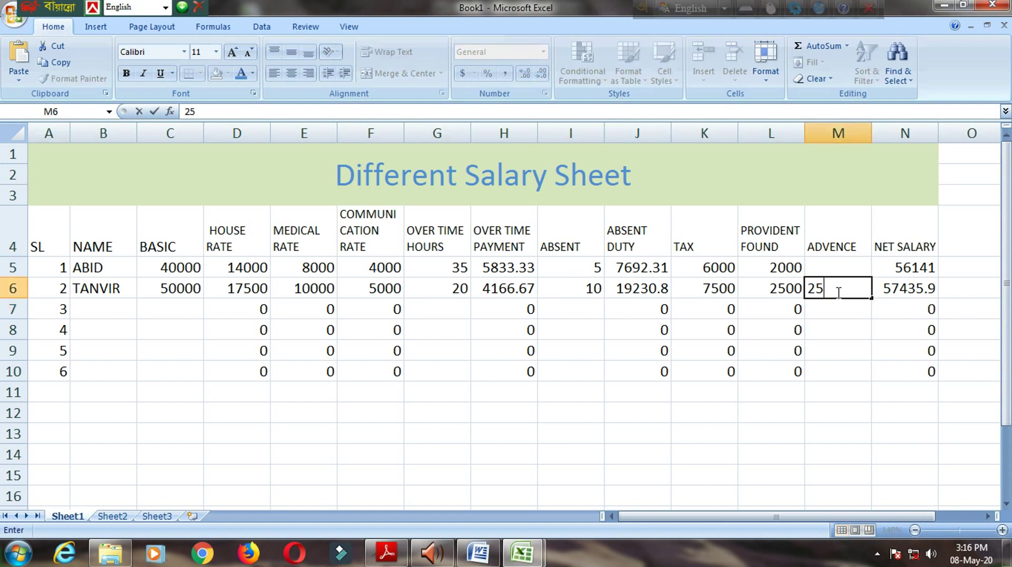
text(000)
key(Return)
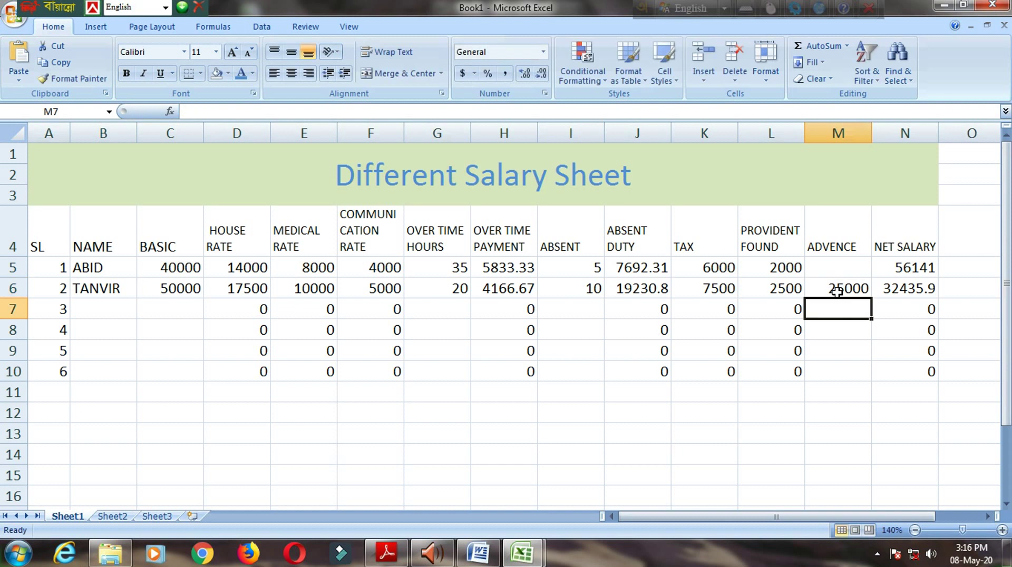